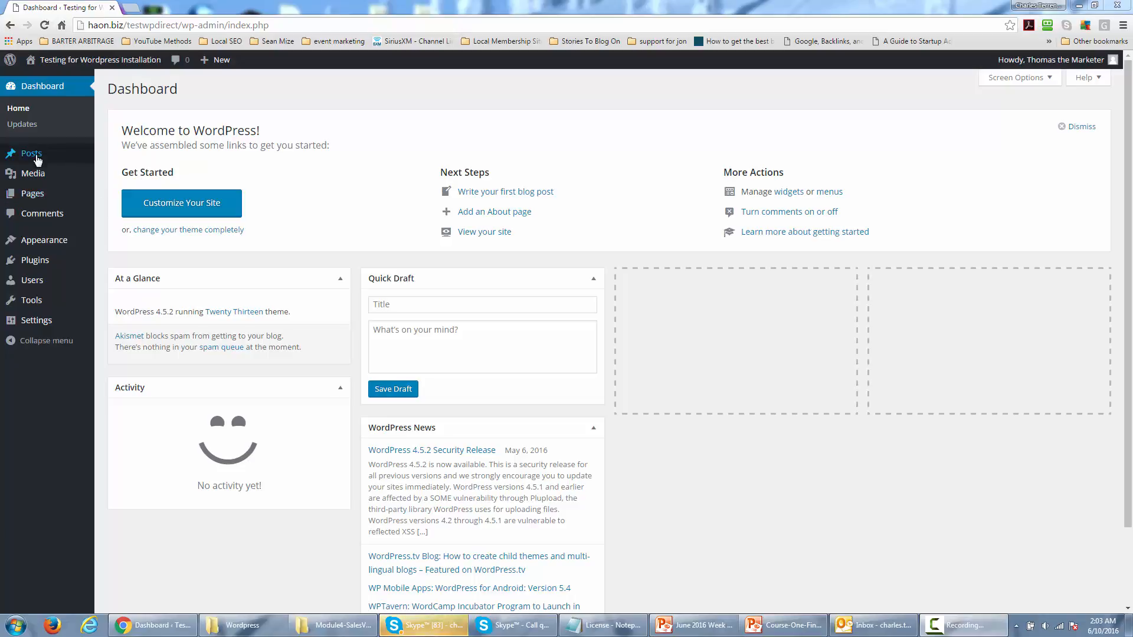
Step: Open the list of posts and start a new blog post
mouse_move(36, 158)
click(119, 155)
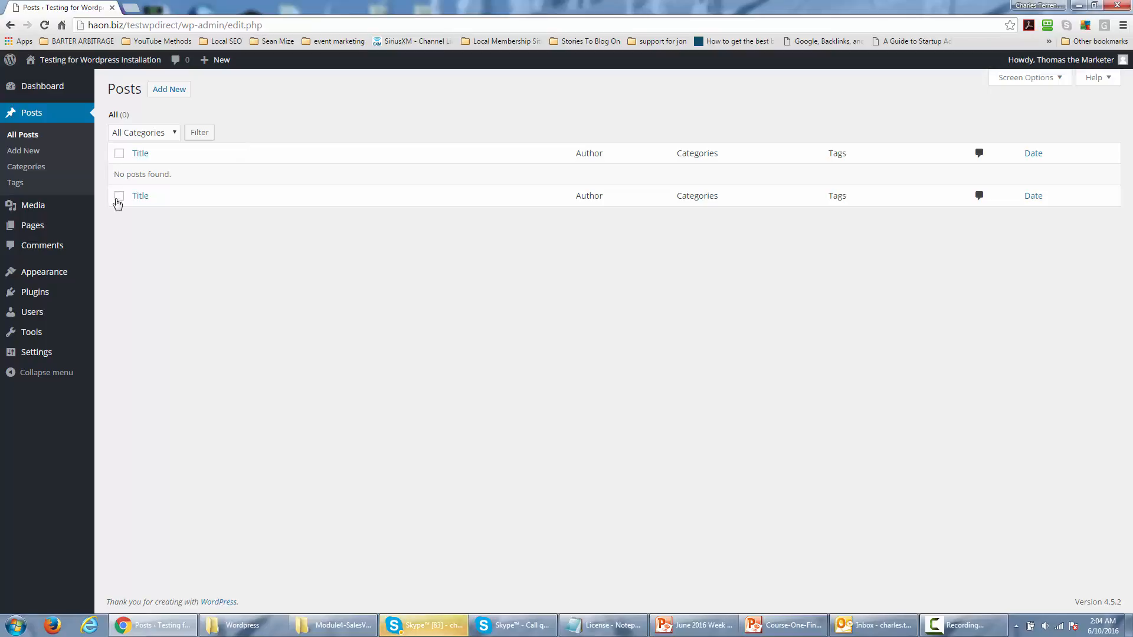
click(164, 91)
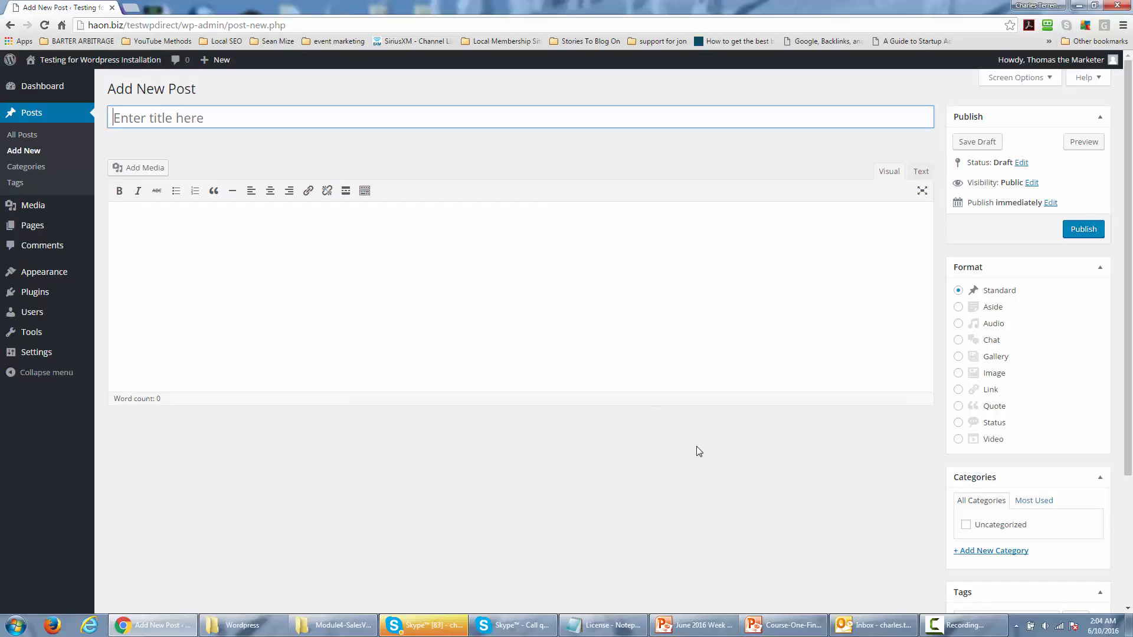
scroll(720, 451, down, 1)
scroll(720, 451, down, 1)
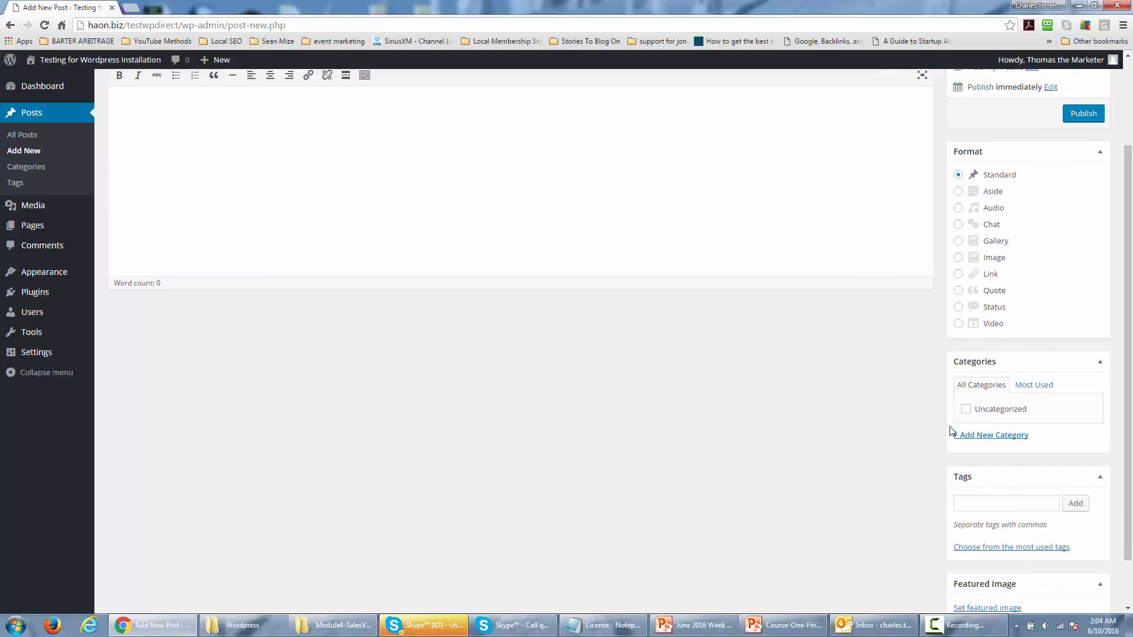
scroll(950, 430, up, 1)
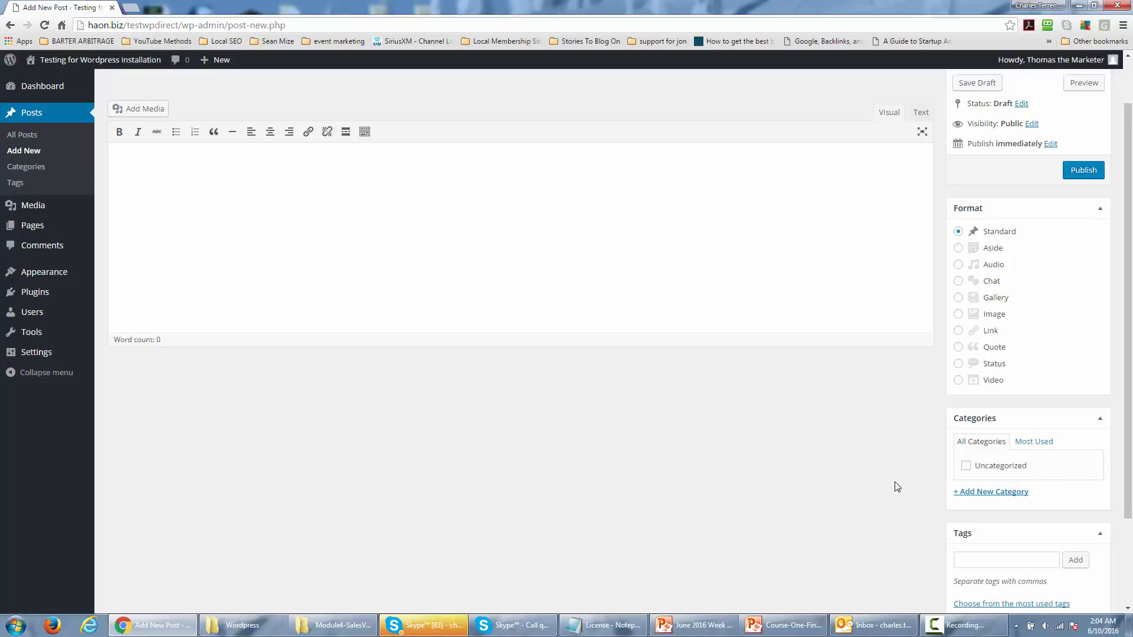
scroll(899, 474, down, 2)
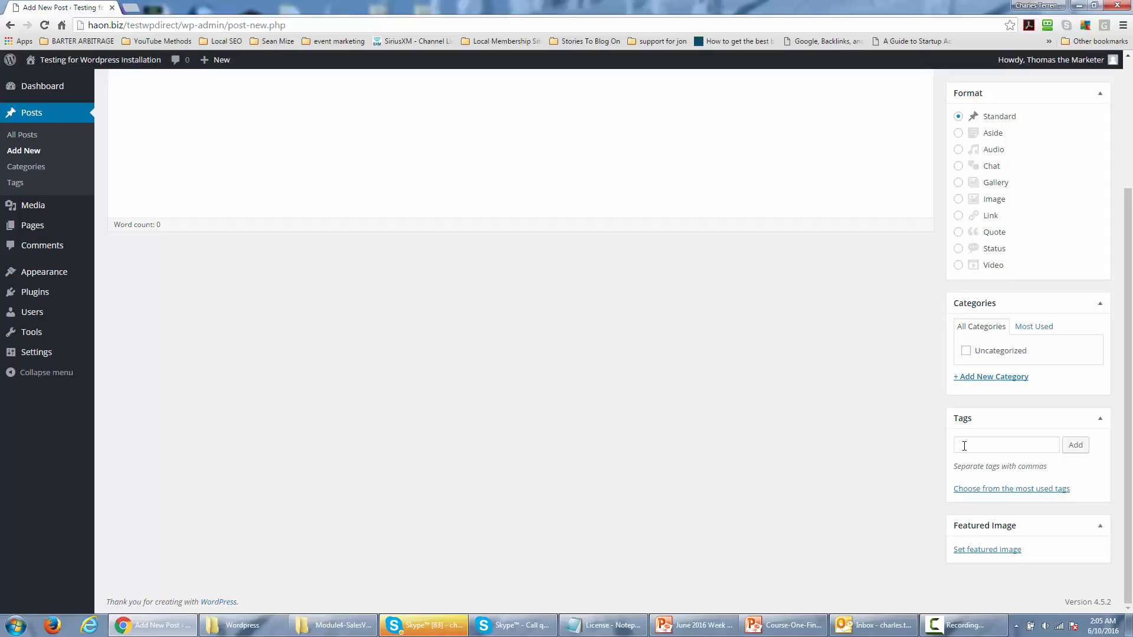
scroll(640, 510, up, 3)
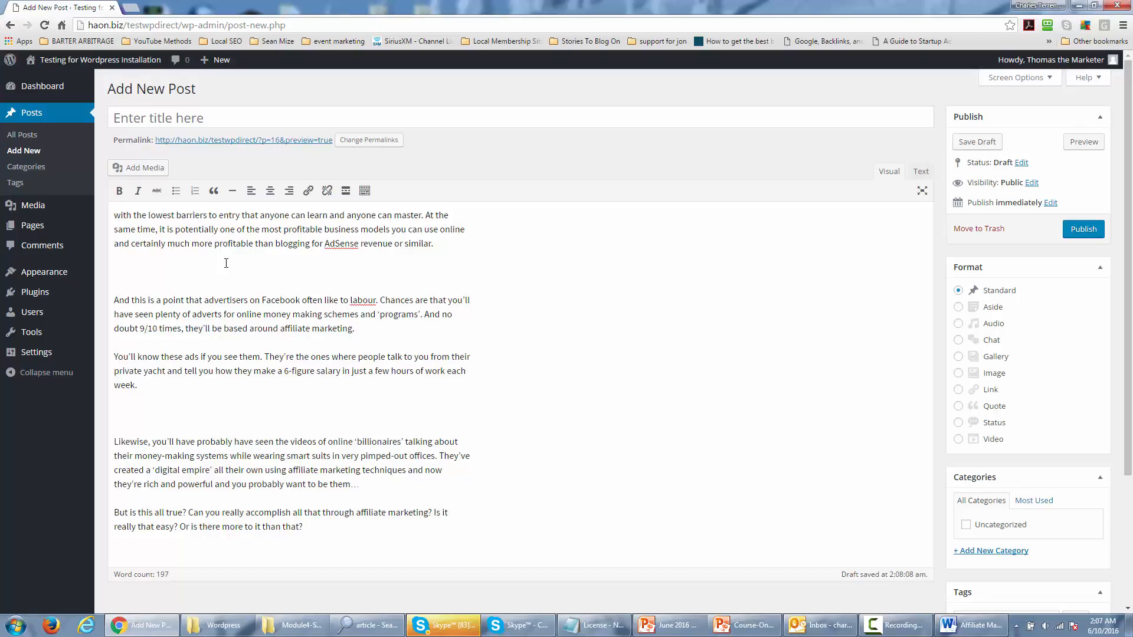
Step: Remove the surplus blank lines before the paragraphs starting "And this is a point" and "Likewise" in the post body
click(322, 273)
key(Delete)
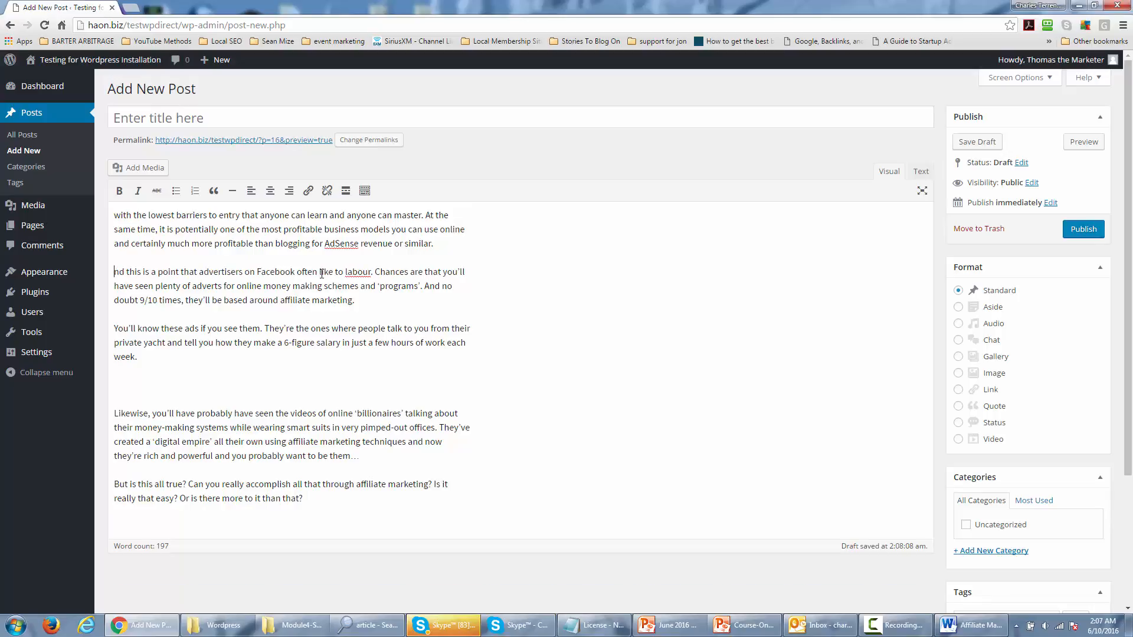
text(A)
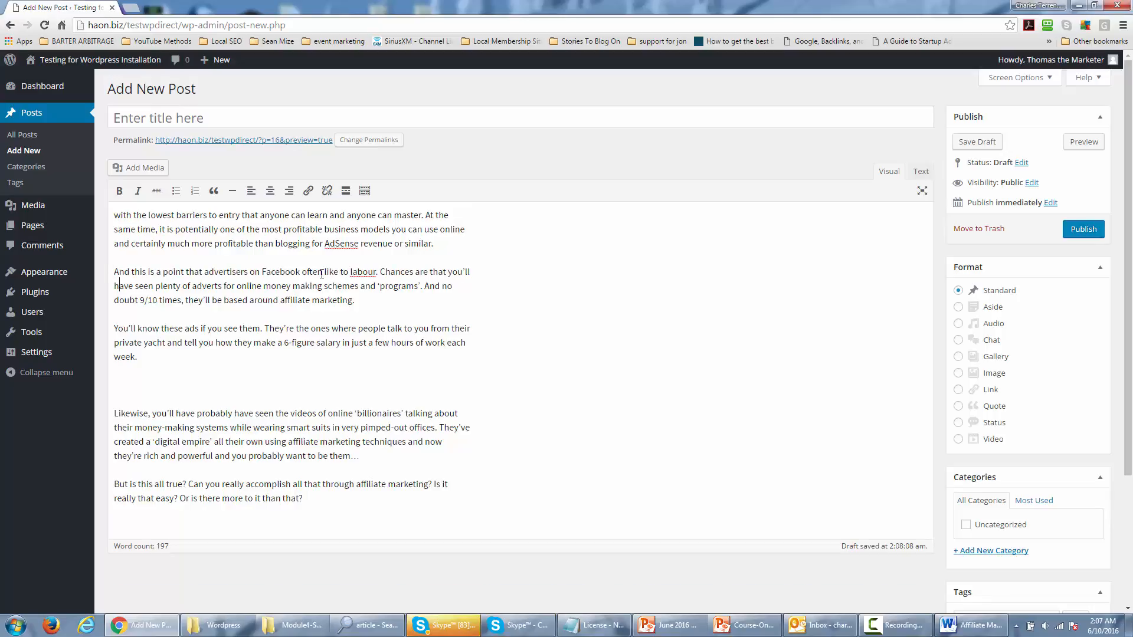
key(Delete)
key(Delete)
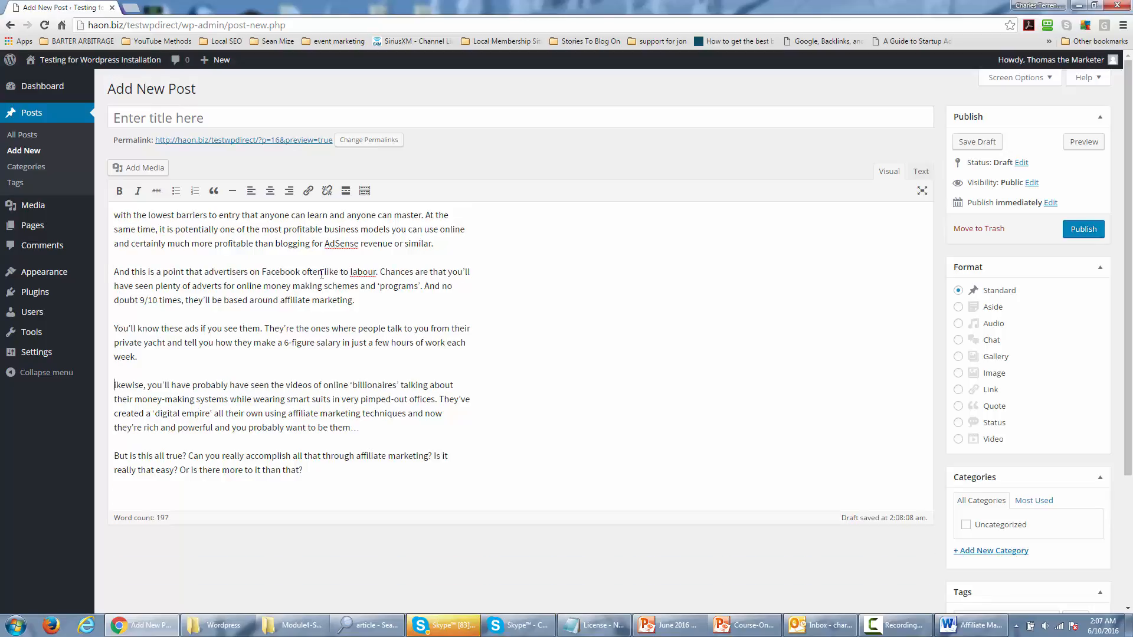
text(L)
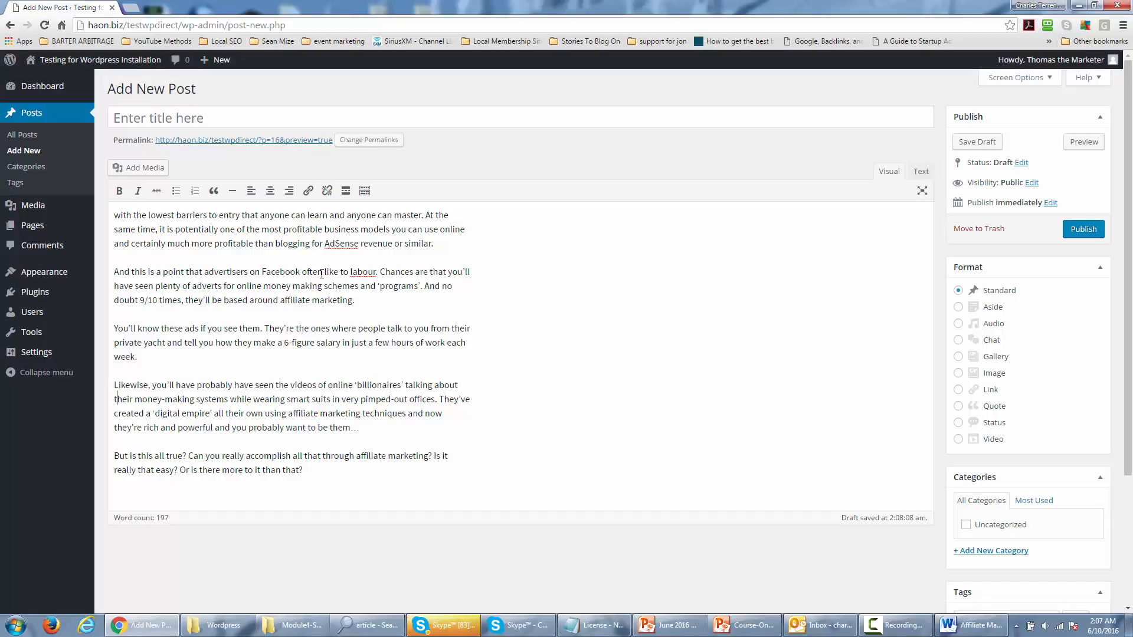
key(Down)
key(Down)
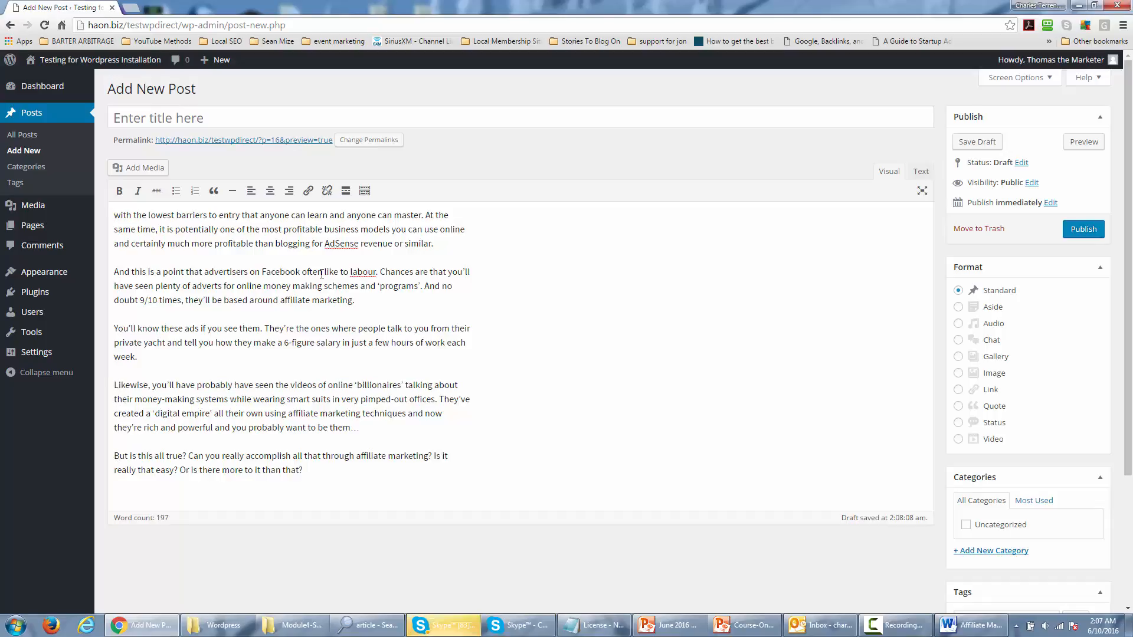
Step: Insert the Tulips image from the media library at the start of the post, size Thumbnail – 150 × 150, and align it left
key(ctrl+Home)
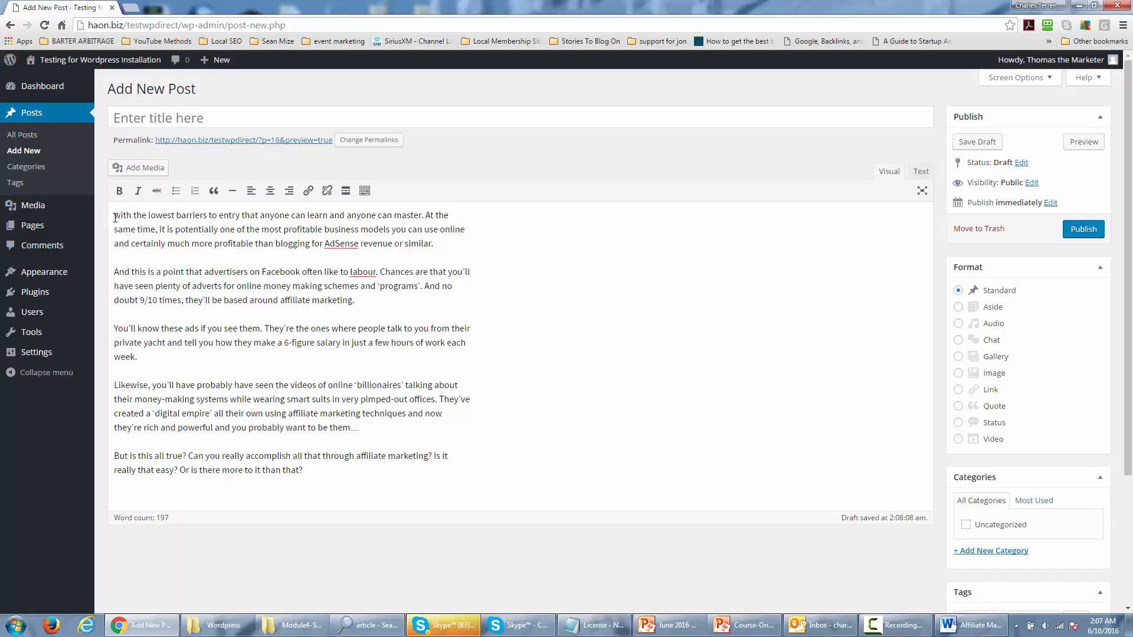
click(144, 167)
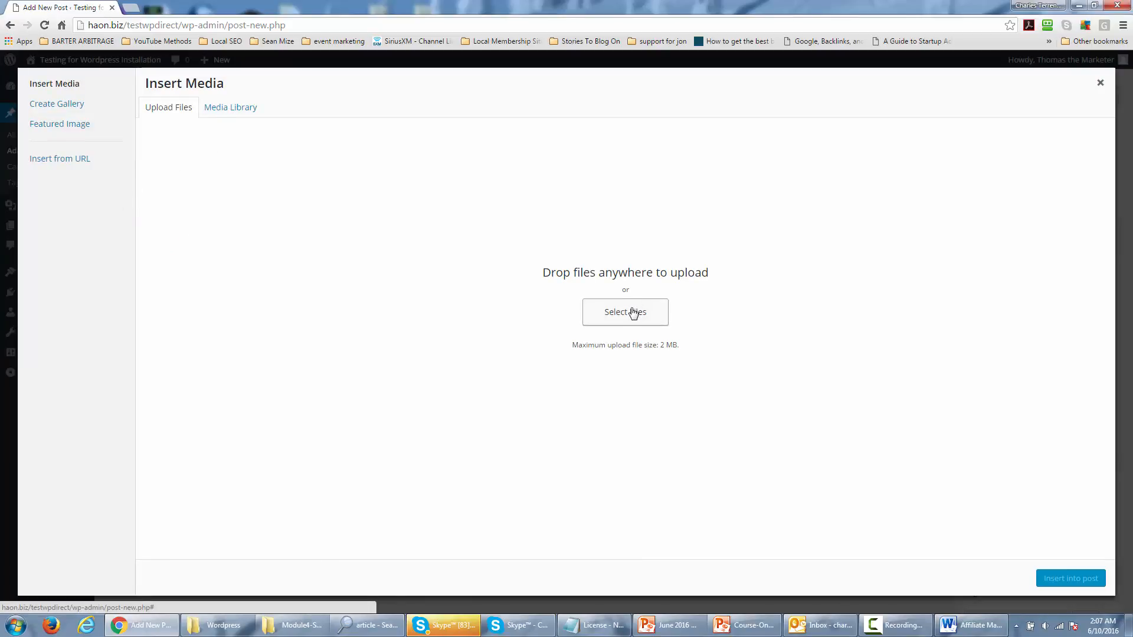
click(226, 110)
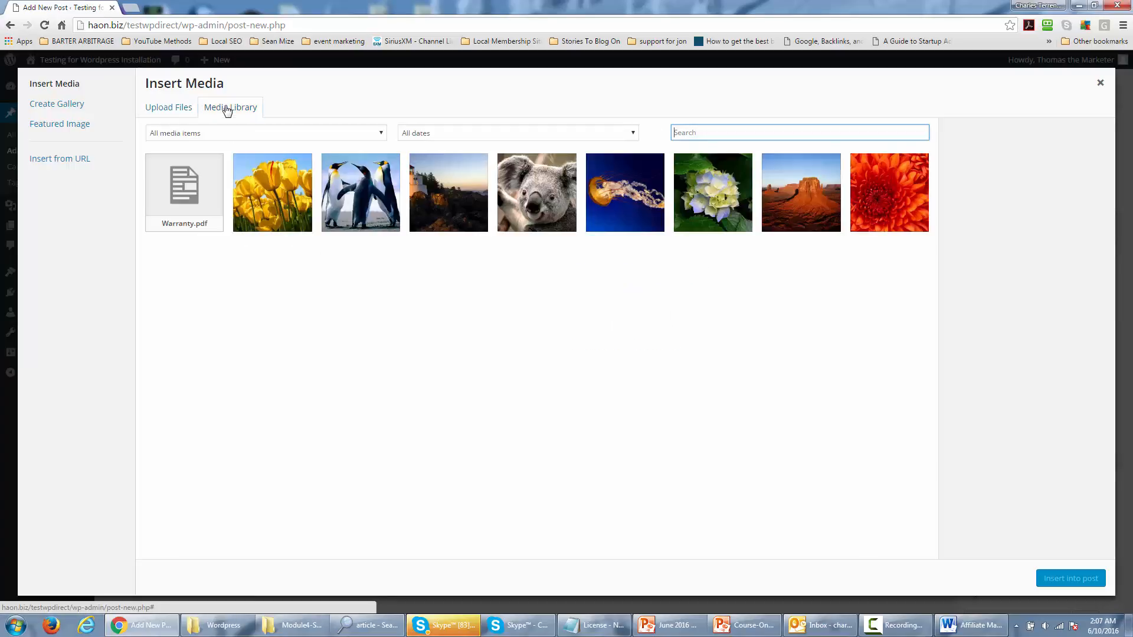
click(261, 202)
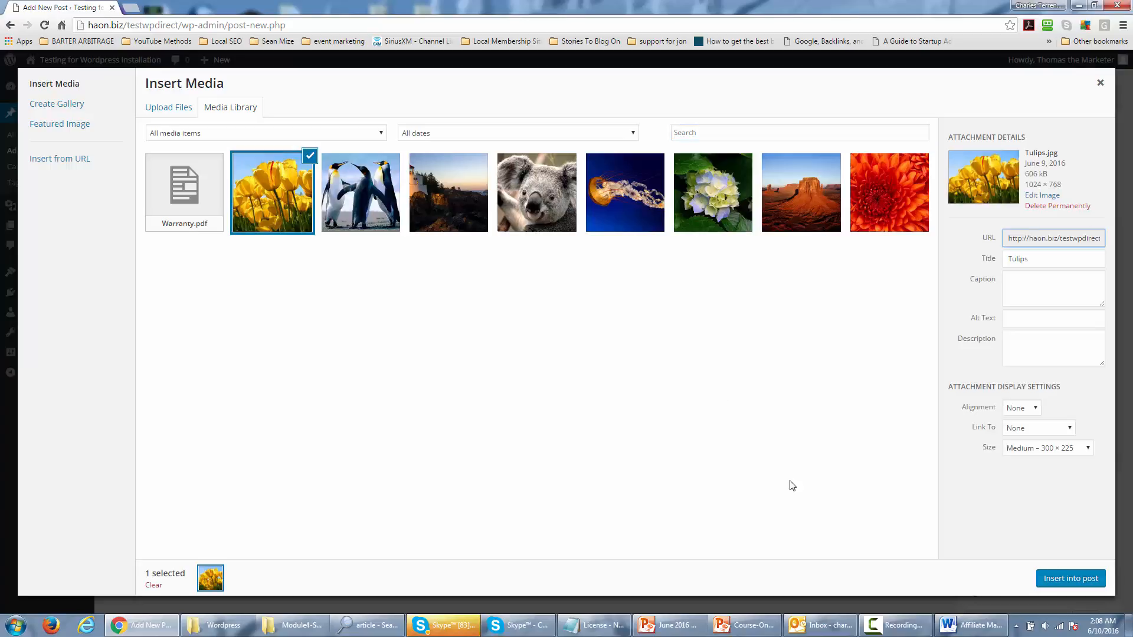
click(1087, 450)
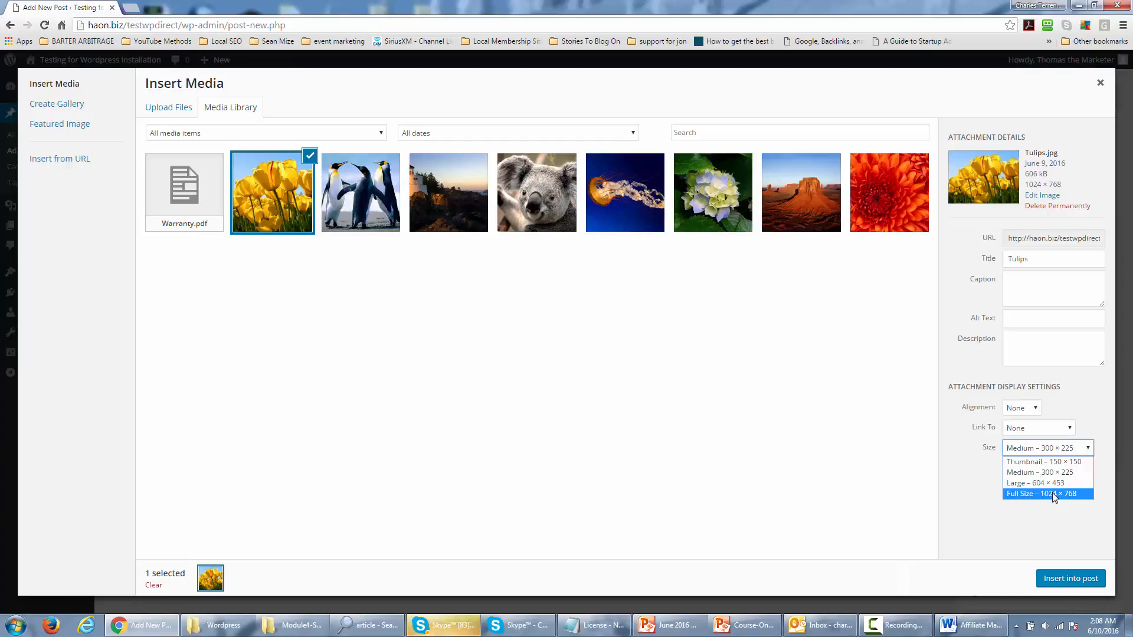
click(1048, 464)
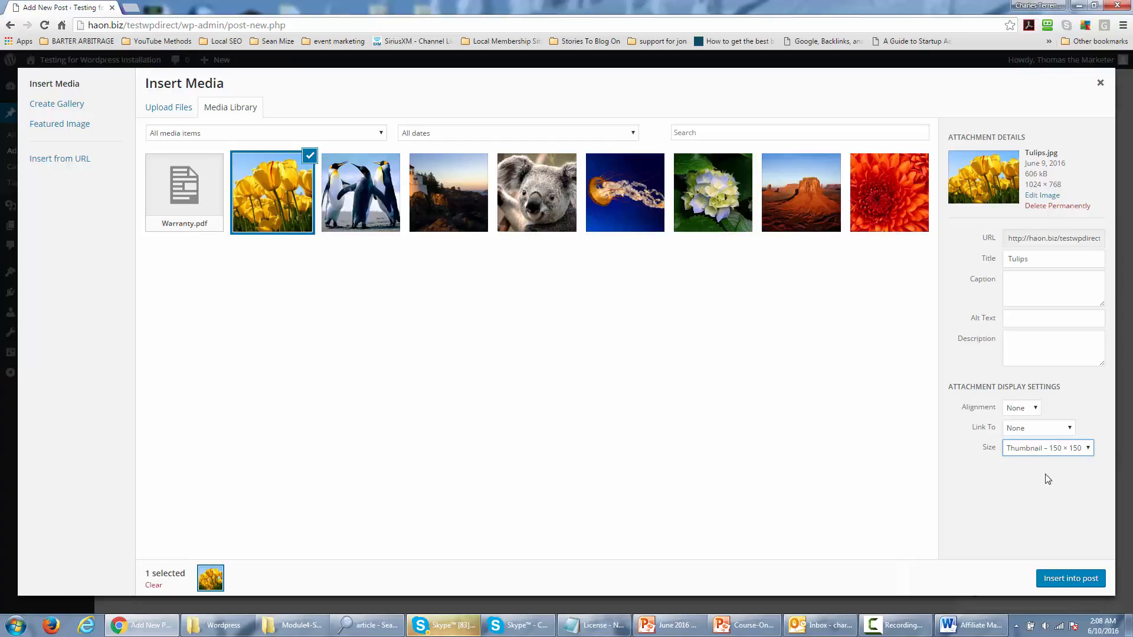
click(1058, 581)
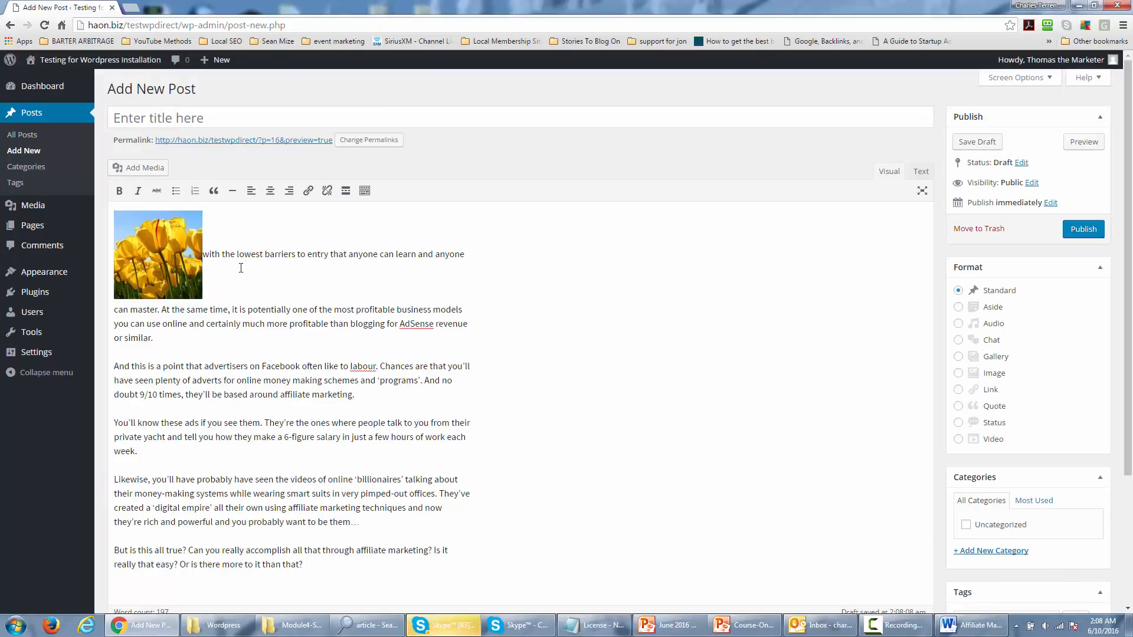
click(168, 247)
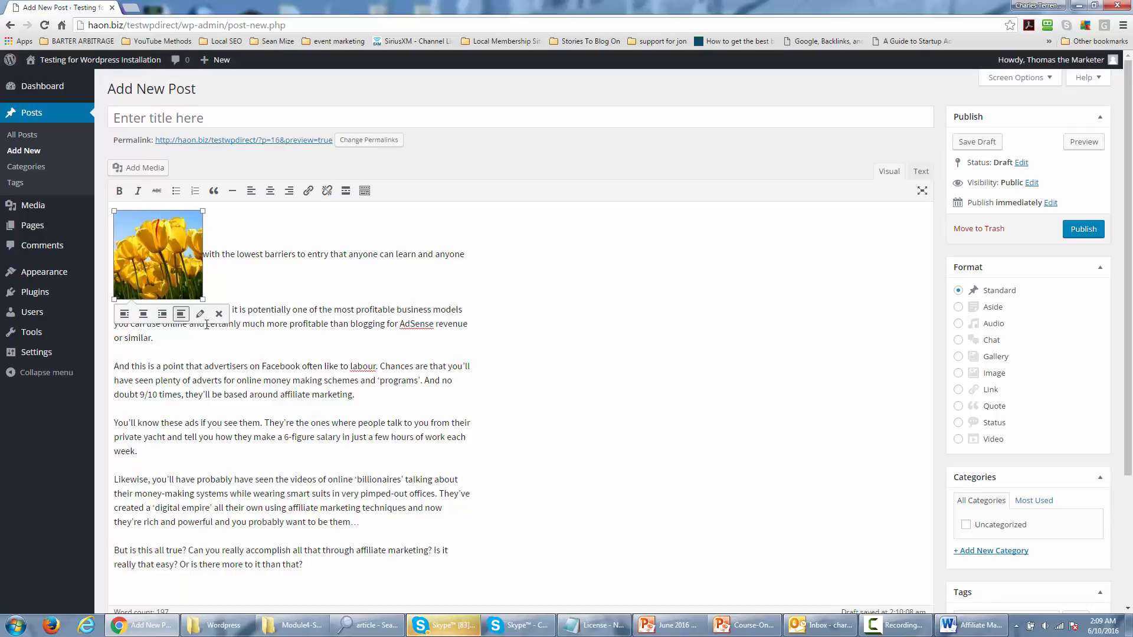
click(124, 315)
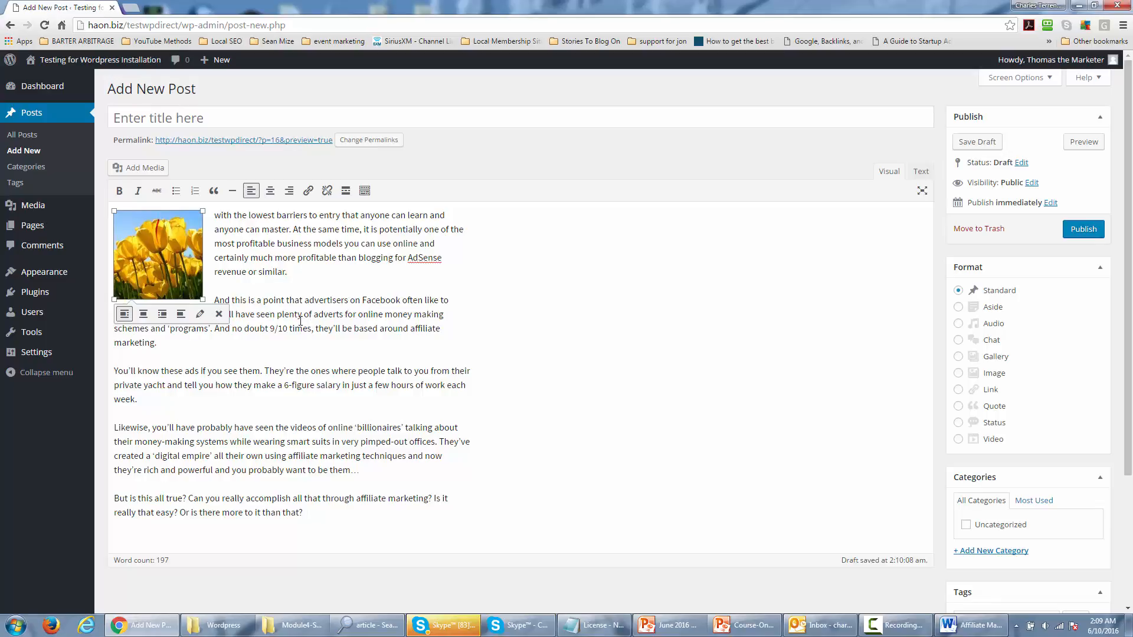
drag(298, 257, 393, 258)
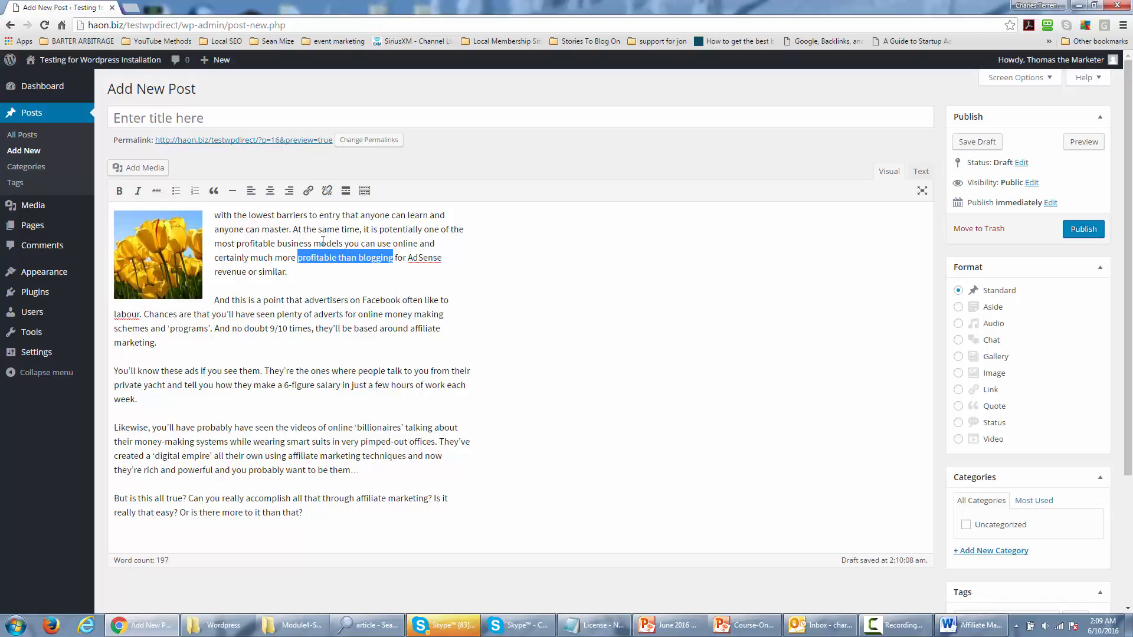
click(308, 192)
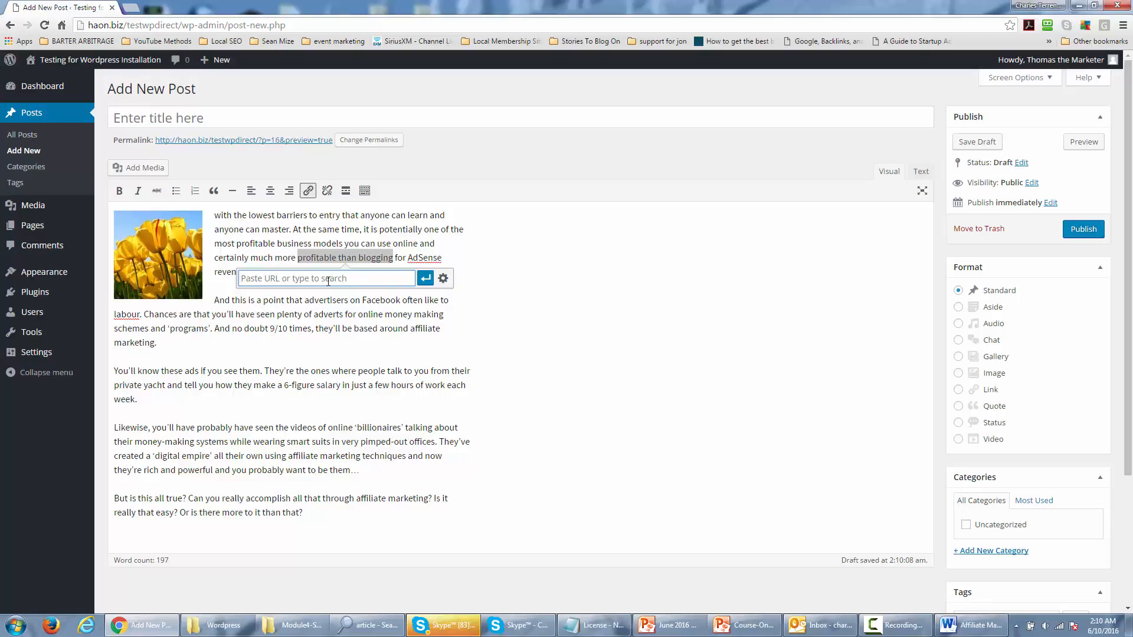
text(http://google.com)
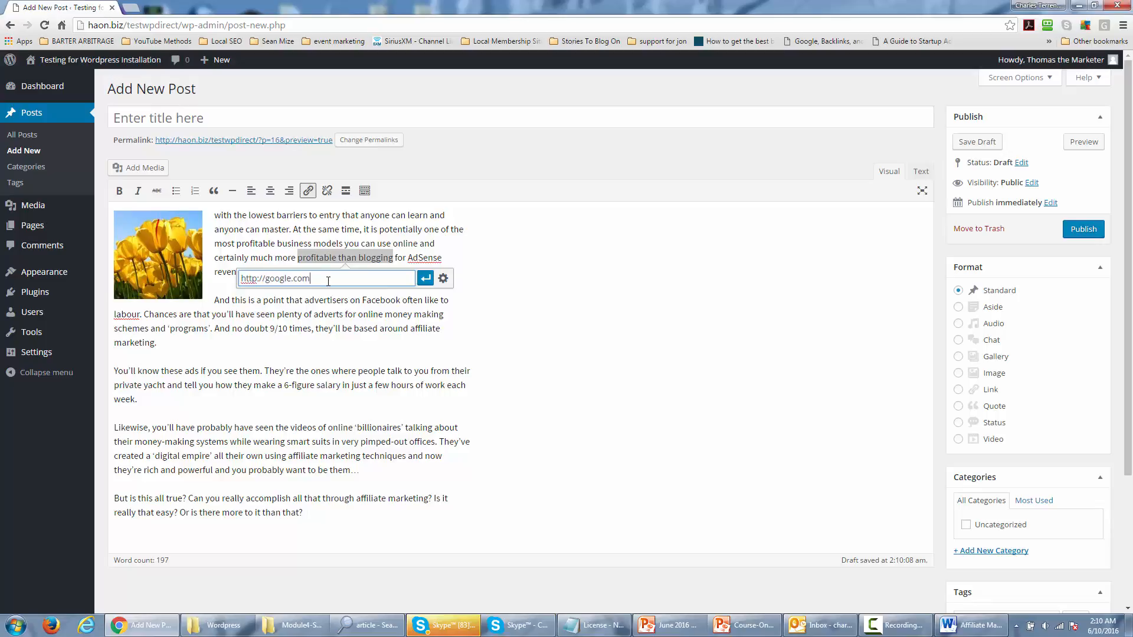
click(425, 278)
click(394, 326)
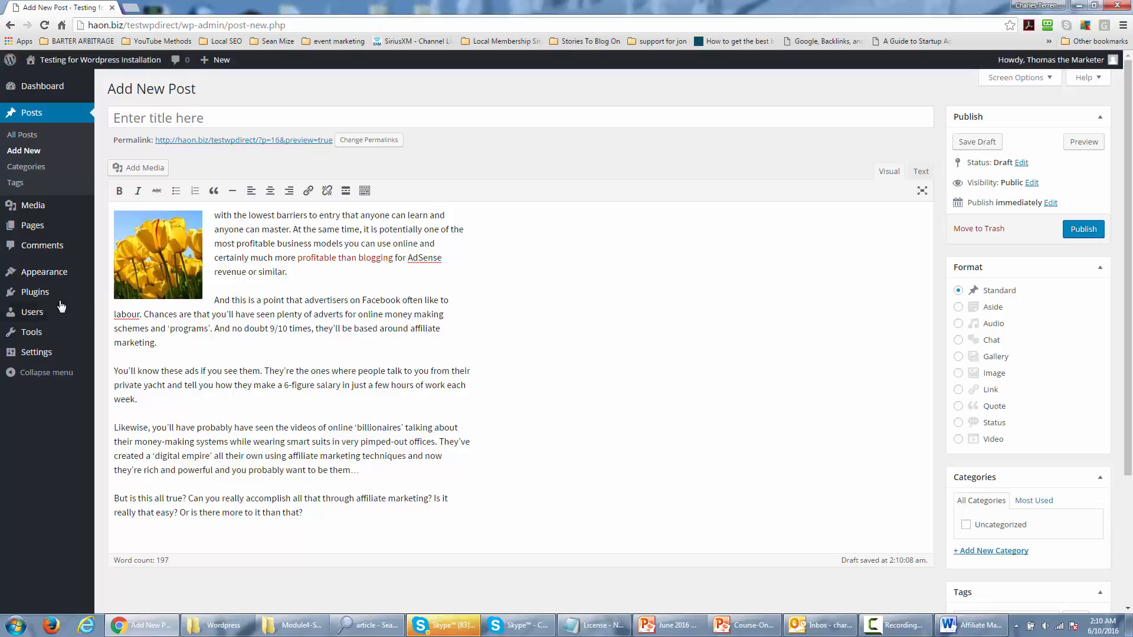
Step: Format the paragraph starting "You'll know these ads" as bold, italic and strikethrough
triple_click(126, 401)
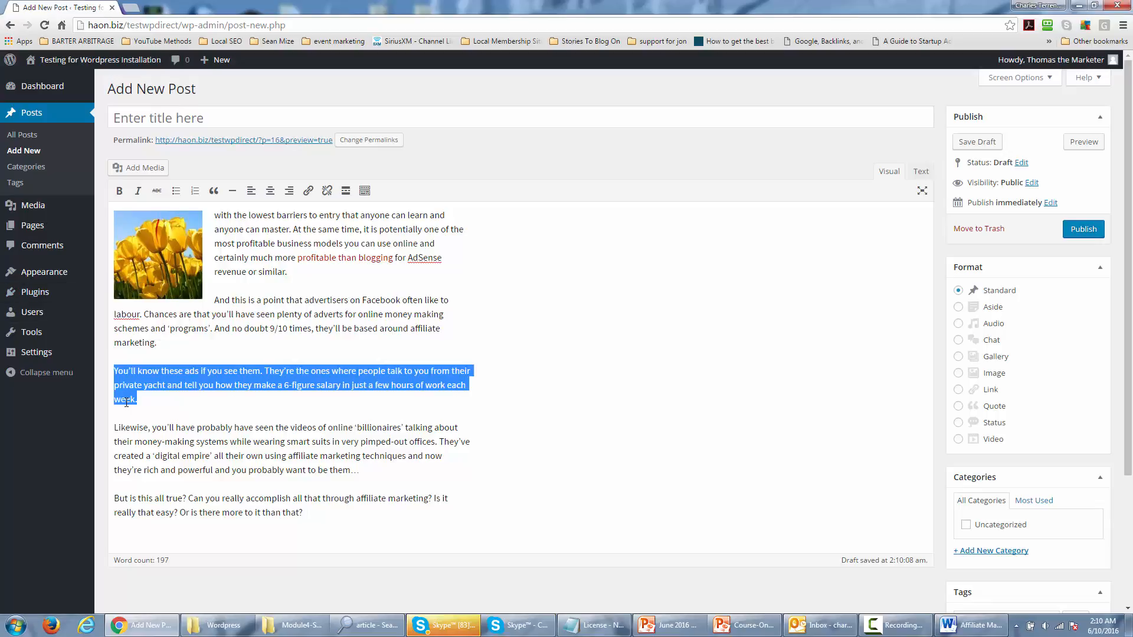
click(119, 191)
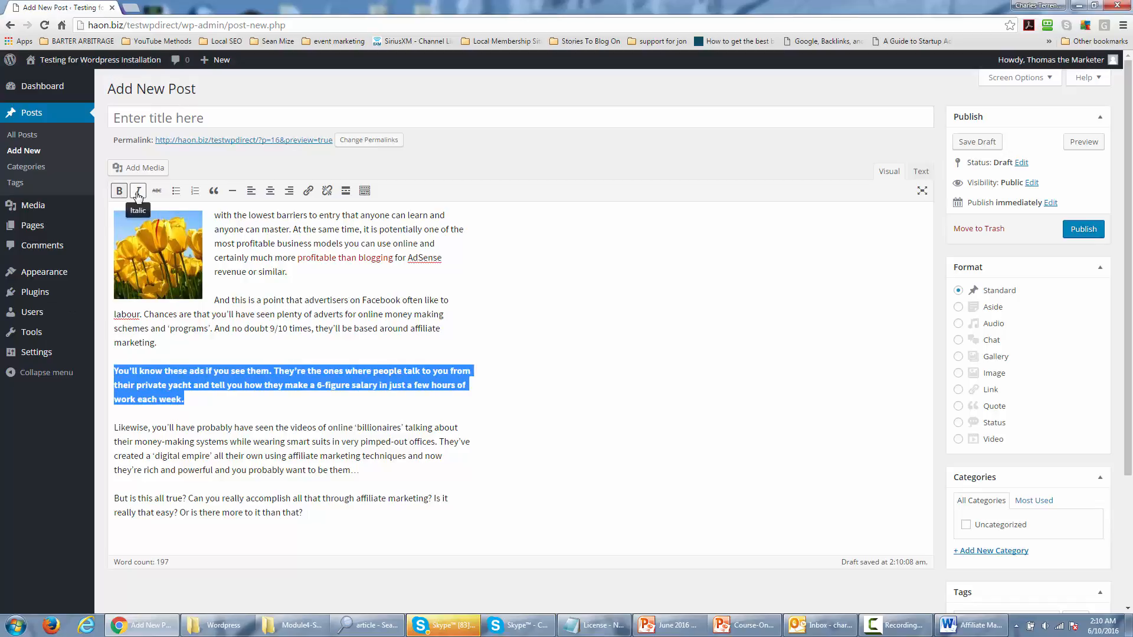
click(137, 191)
click(156, 191)
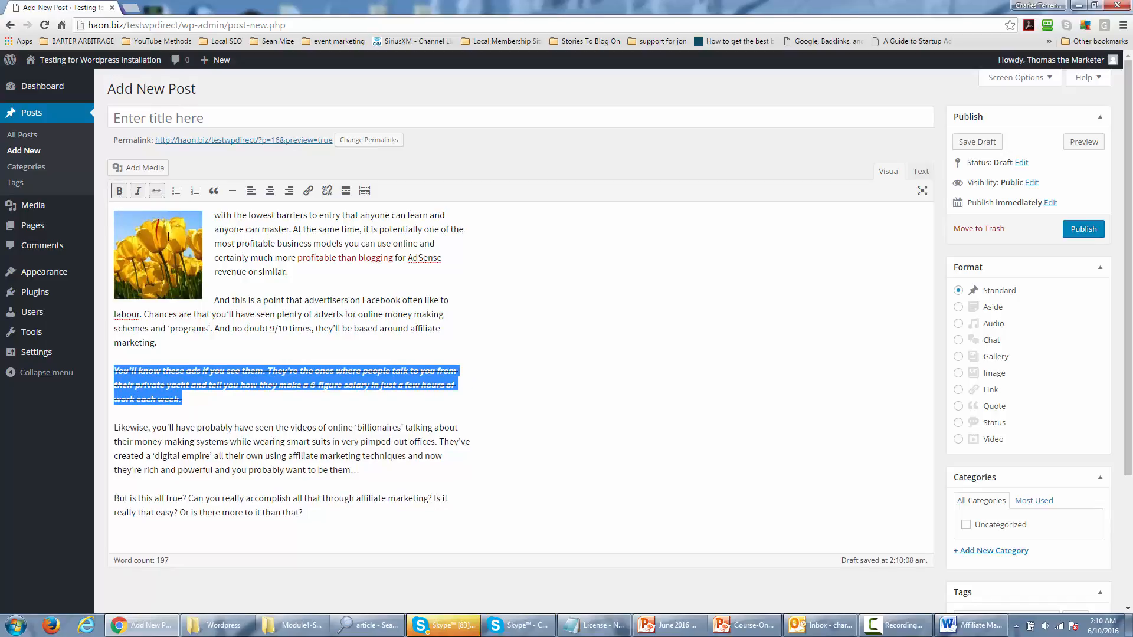
click(255, 293)
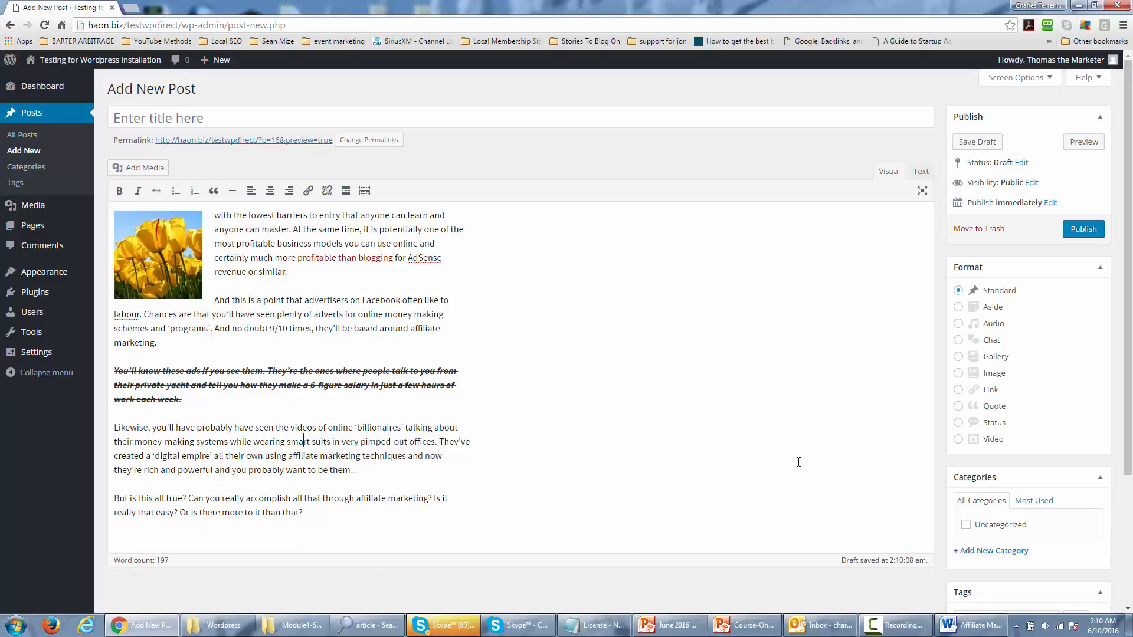
Step: Add a new category named "affiiate marketing" to the post, without a parent category
click(971, 552)
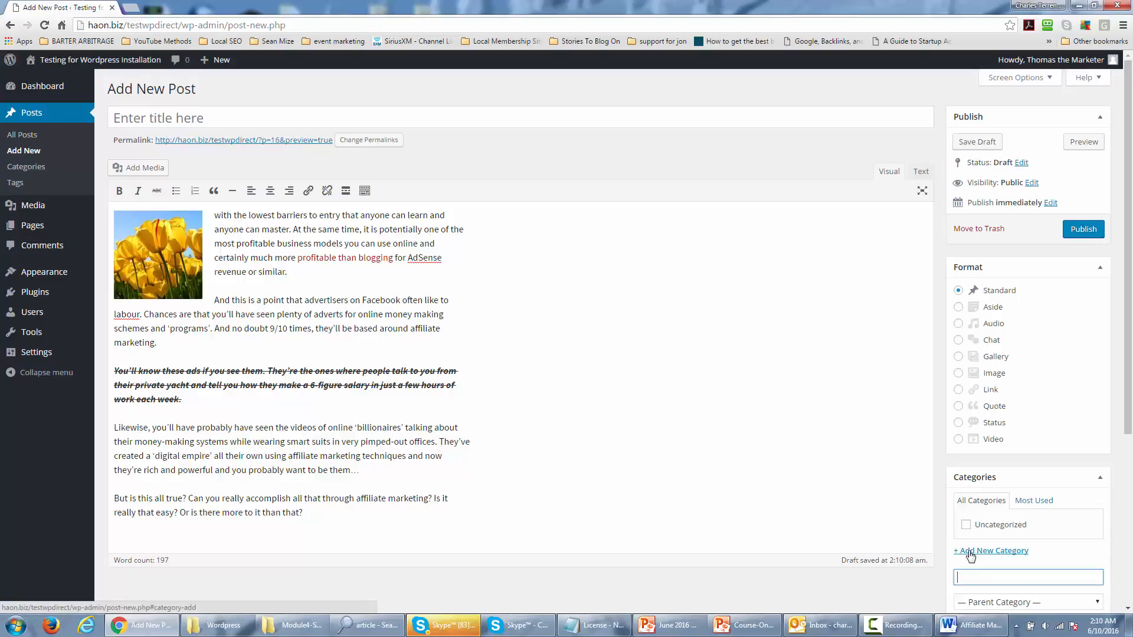
text(affiiate marketing)
scroll(938, 538, down, 2)
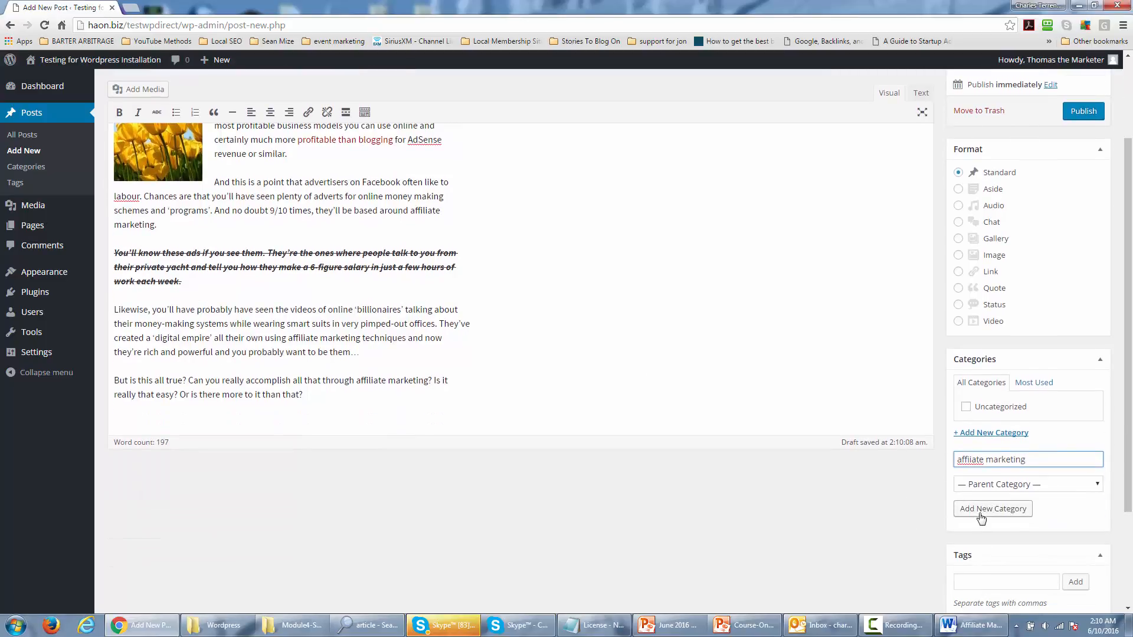
click(983, 514)
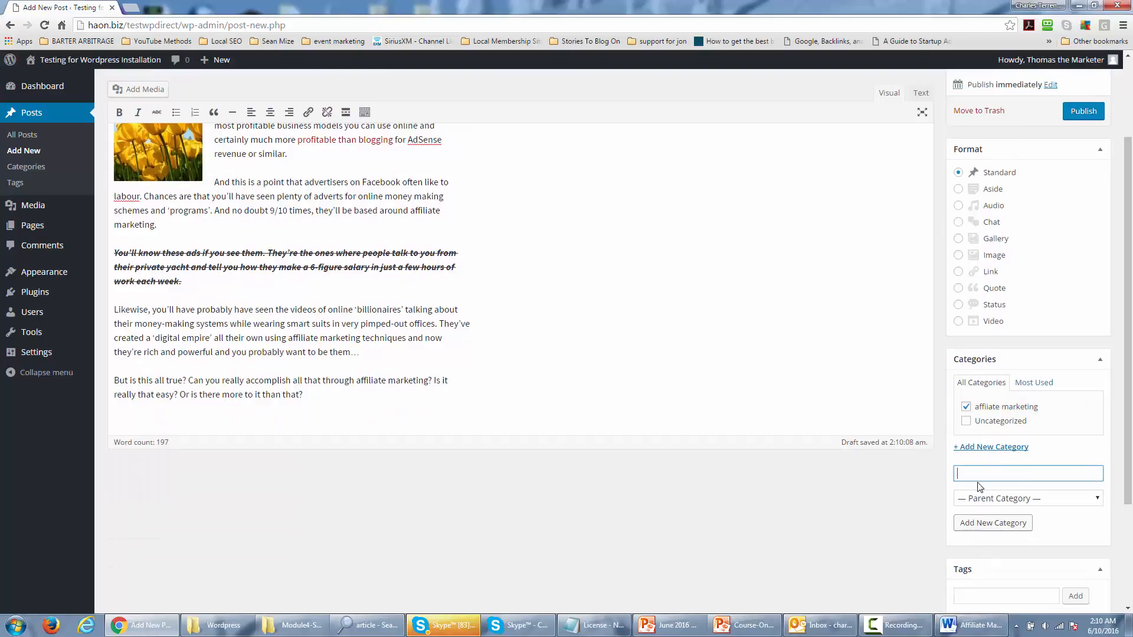
Step: Add the tag "affiliate marketing" to the post
scroll(904, 519, up, 2)
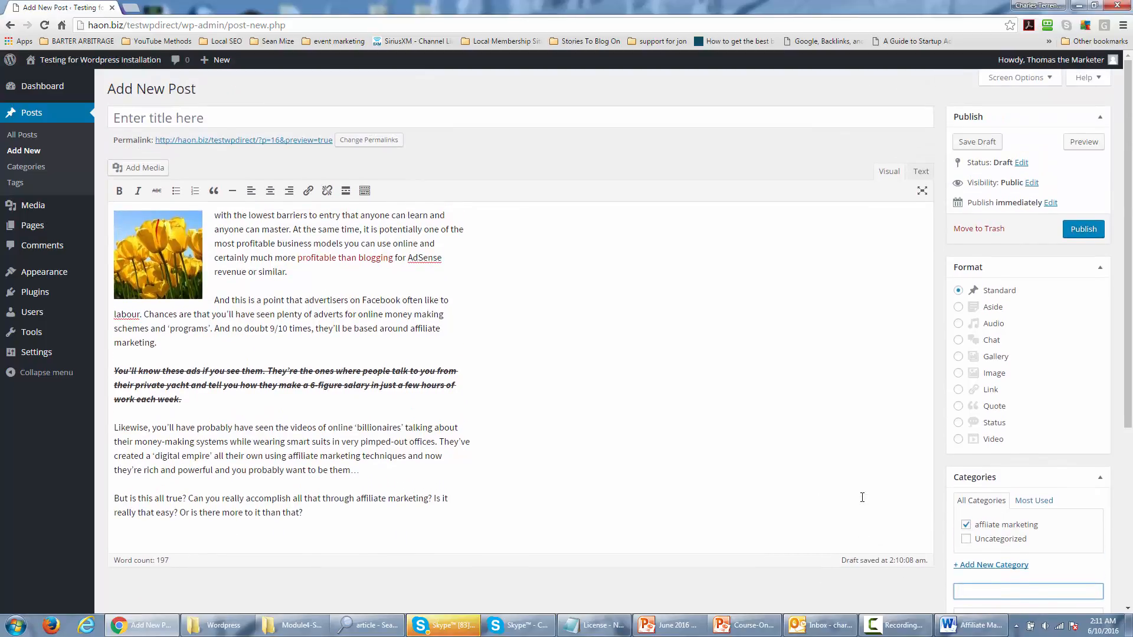
scroll(862, 497, down, 3)
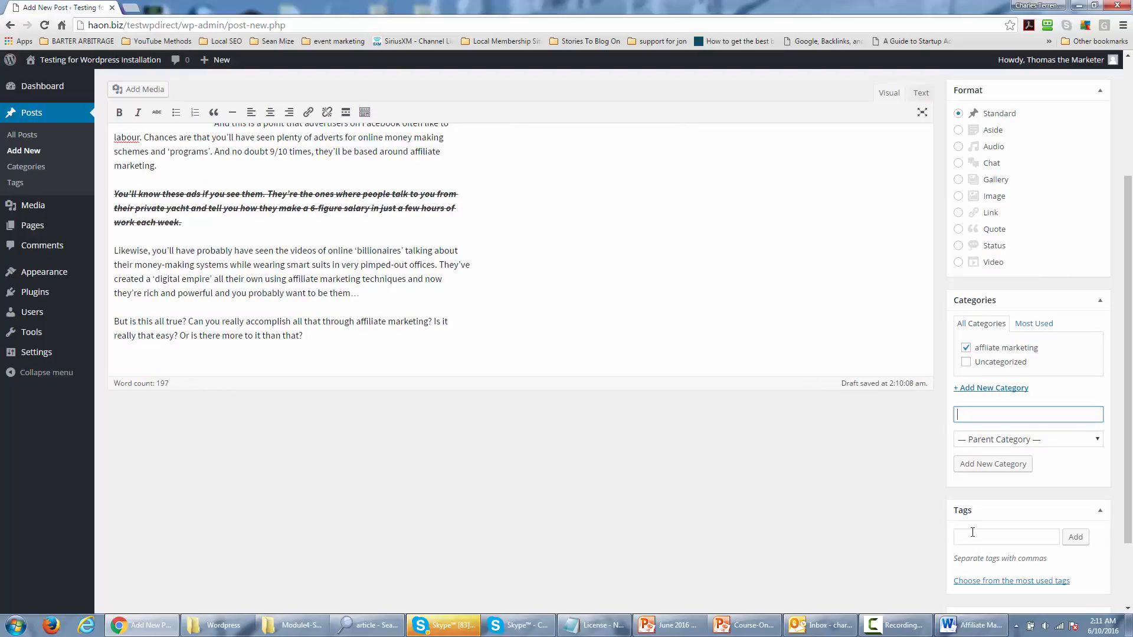
click(970, 537)
text(af)
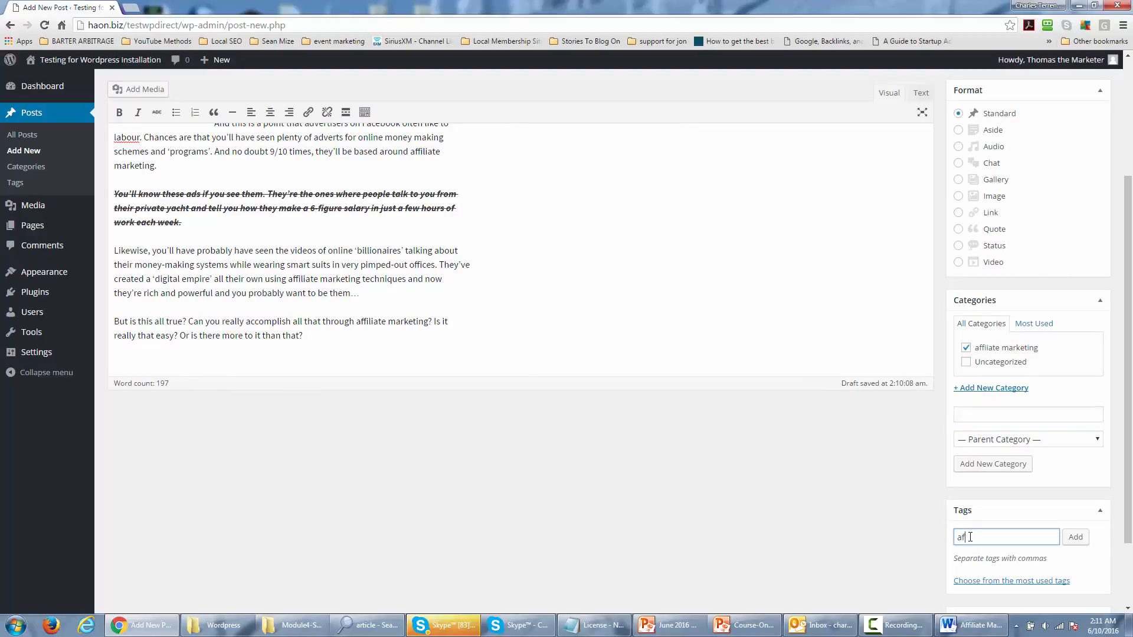
key(BackSpace)
key(BackSpace)
text(filiate marketing)
click(1075, 537)
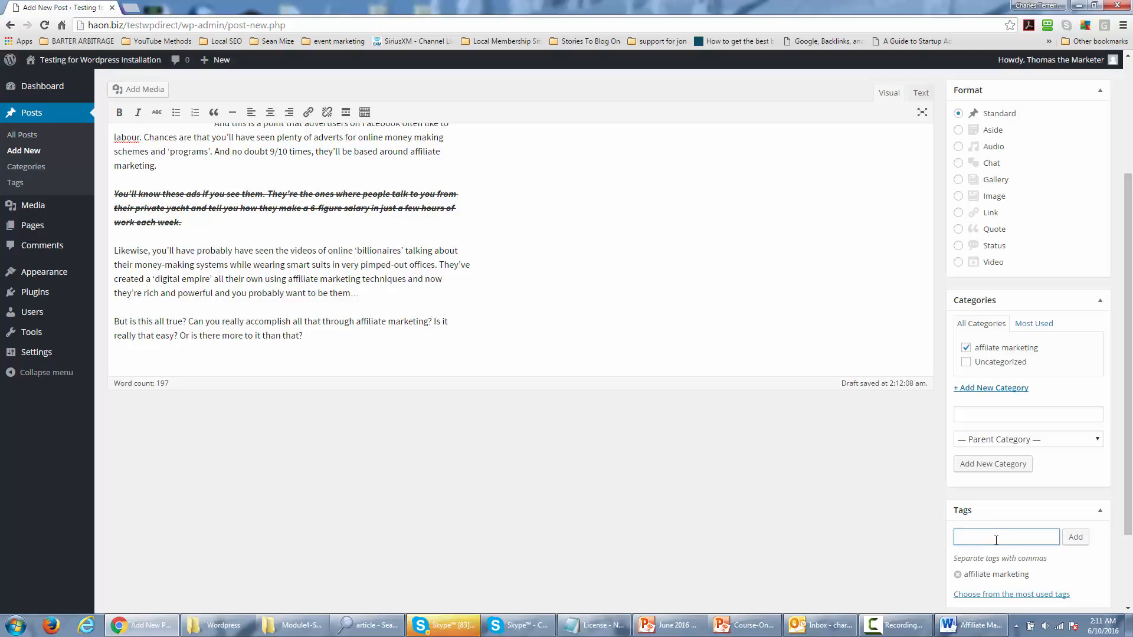
Step: Add the tag "internet marketing" to the post
text(internet marketing)
click(1075, 537)
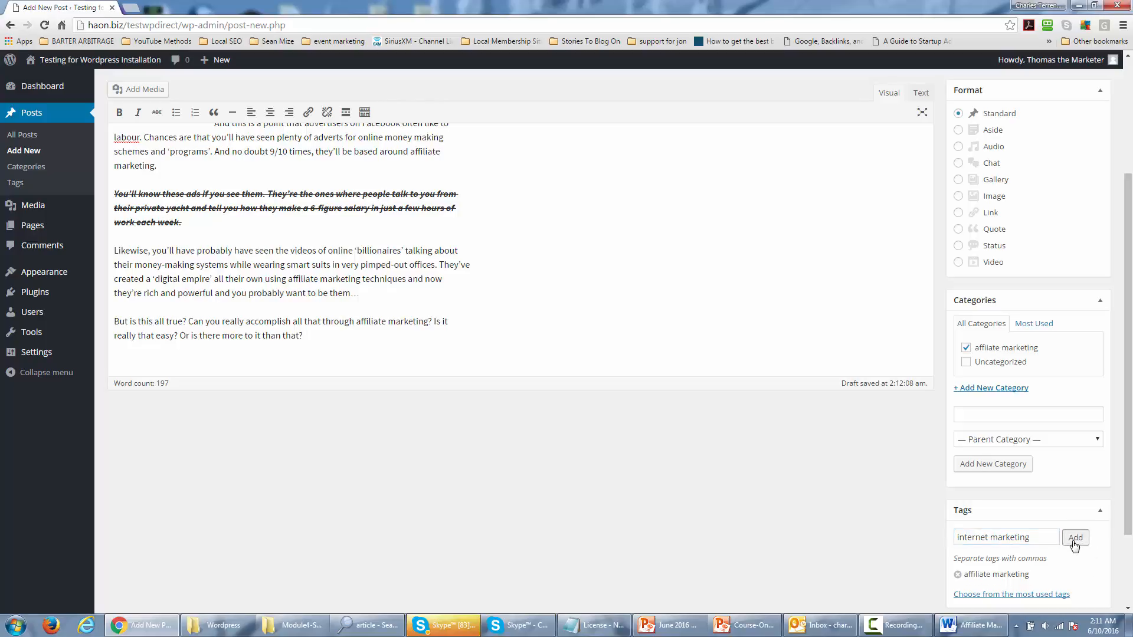
scroll(820, 540, down, 2)
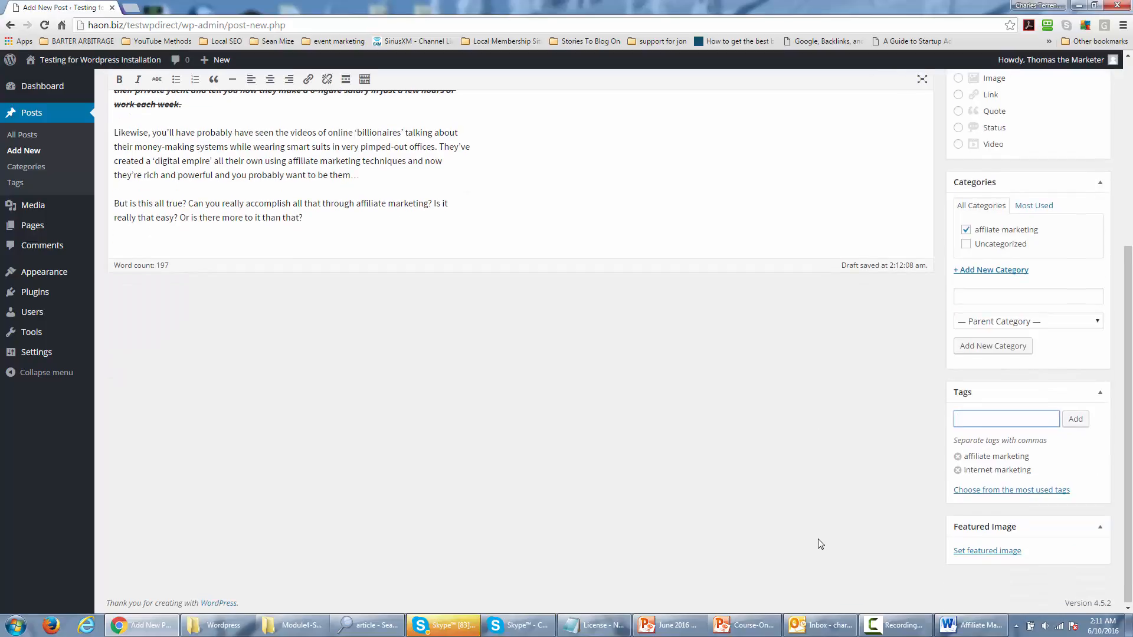
Step: Set the yellow tulips picture Tulips.jpg from the media library as the post's featured image
scroll(819, 544, up, 6)
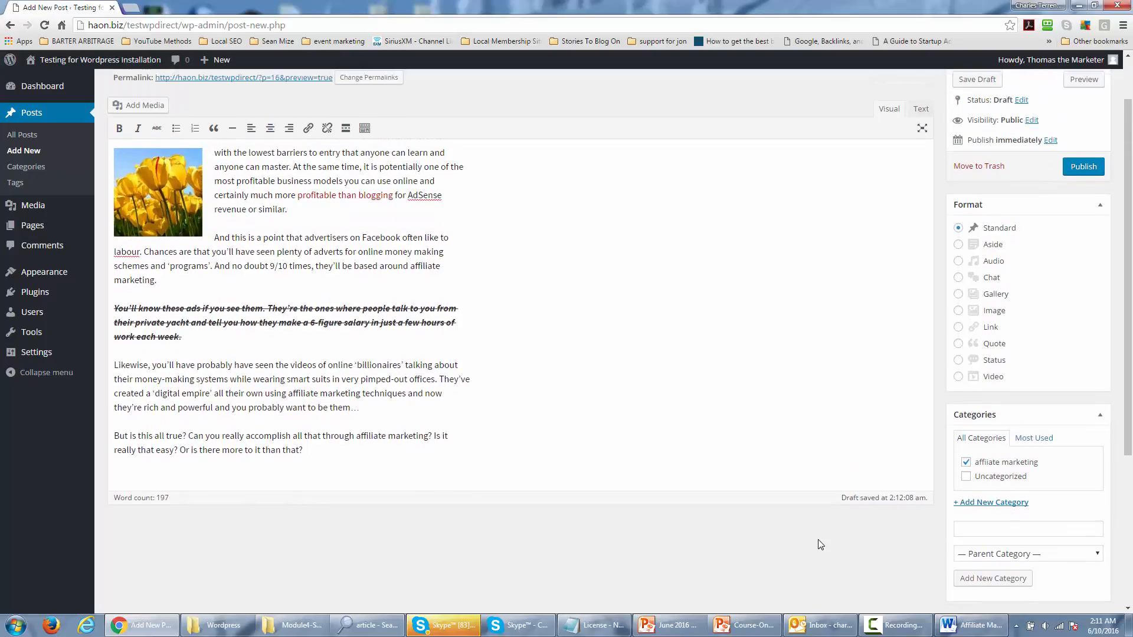
scroll(820, 544, down, 8)
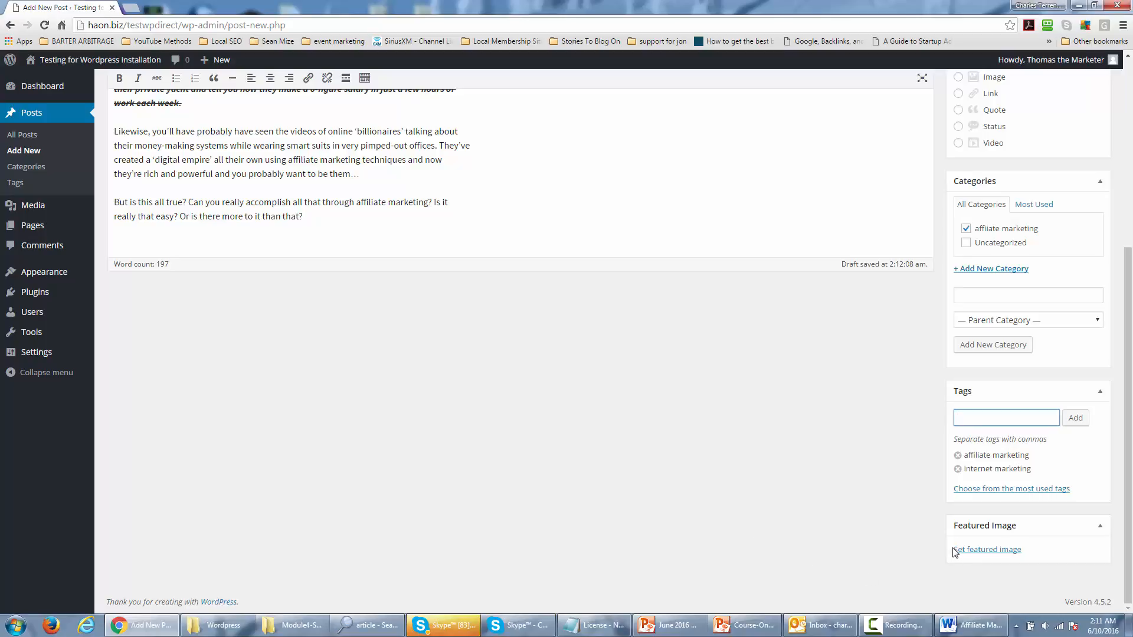
click(981, 552)
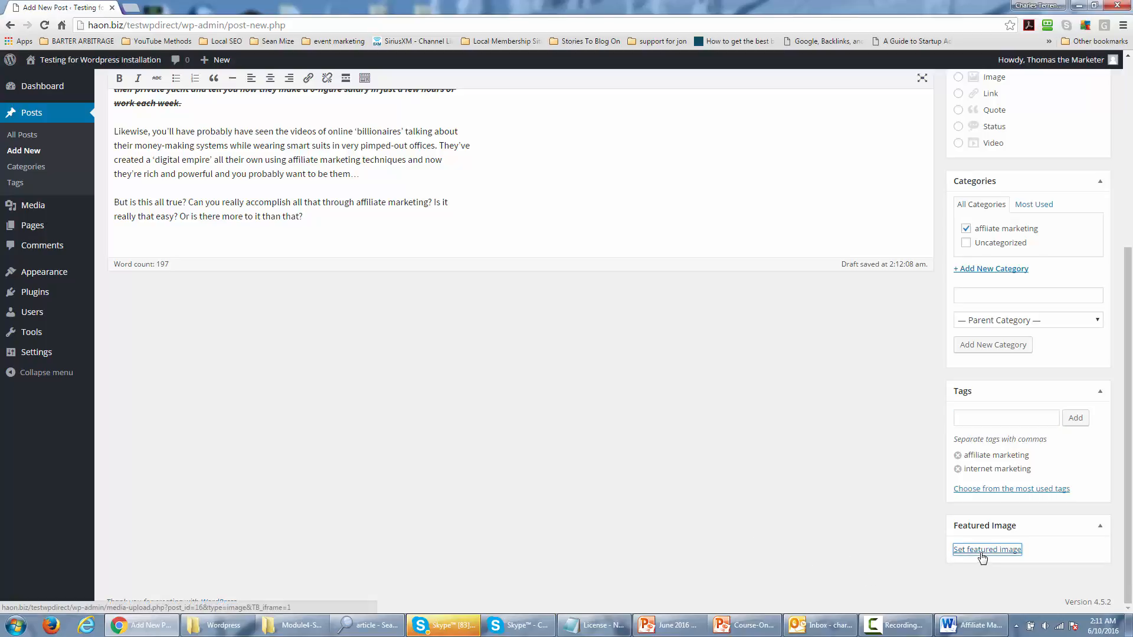
click(66, 202)
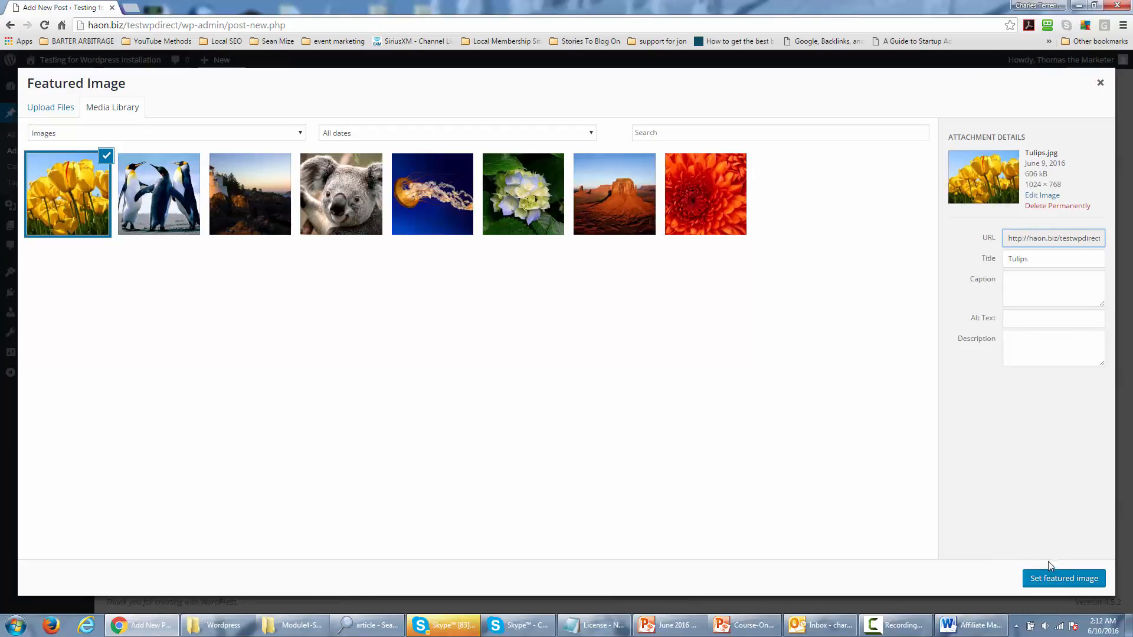
click(1048, 580)
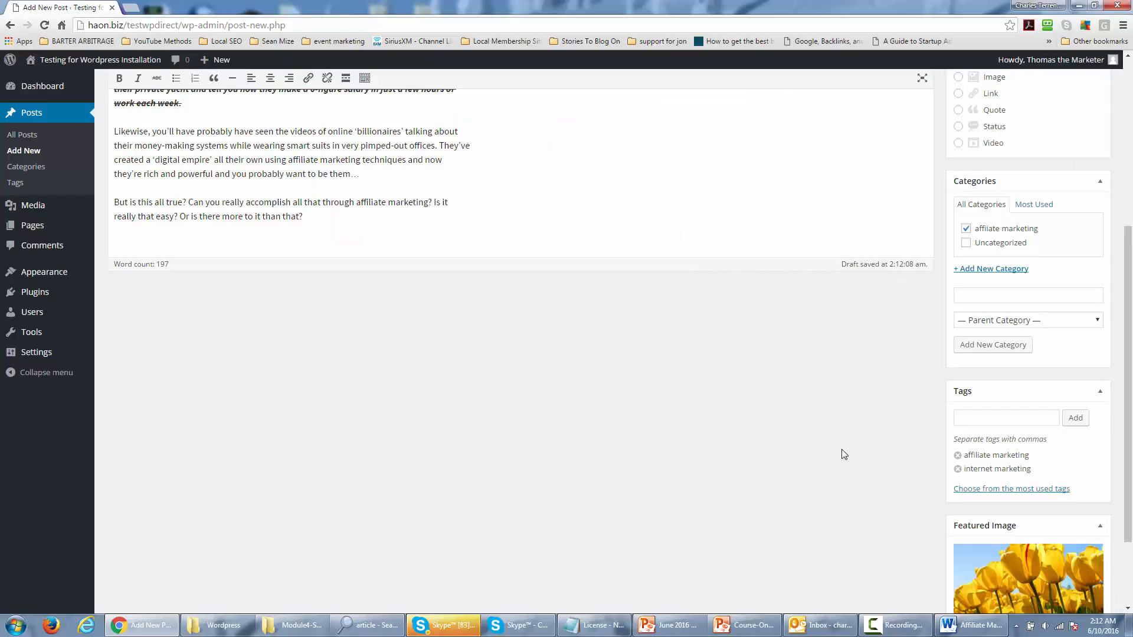
scroll(847, 468, down, 2)
scroll(847, 472, up, 3)
scroll(848, 472, down, 2)
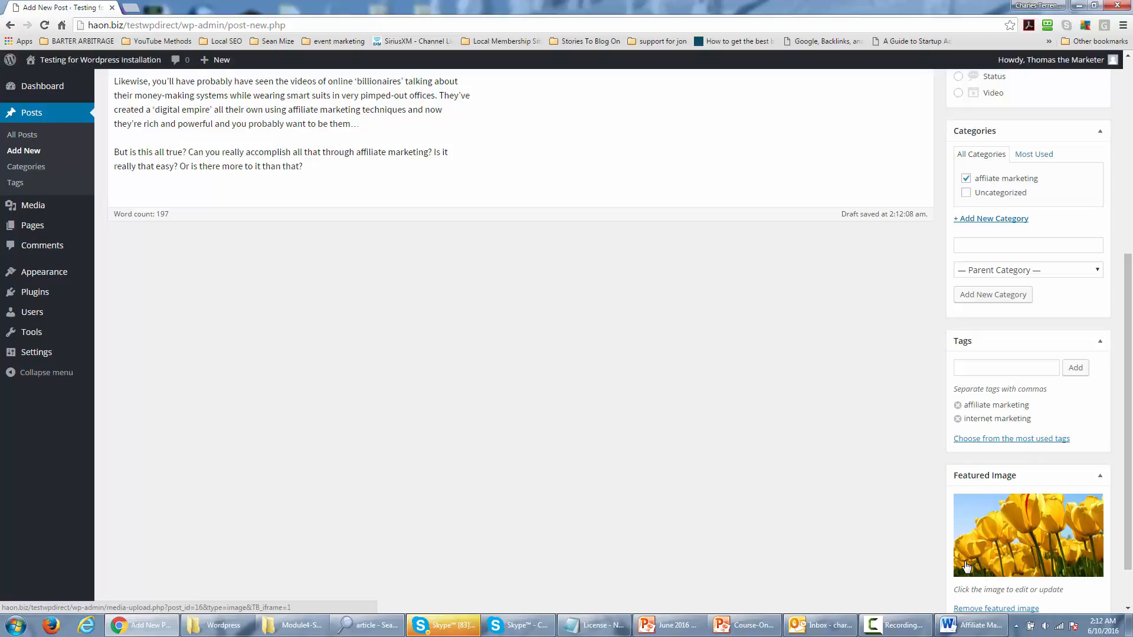
Step: Publish the post immediately with public visibility
scroll(980, 571, up, 1)
scroll(916, 561, up, 4)
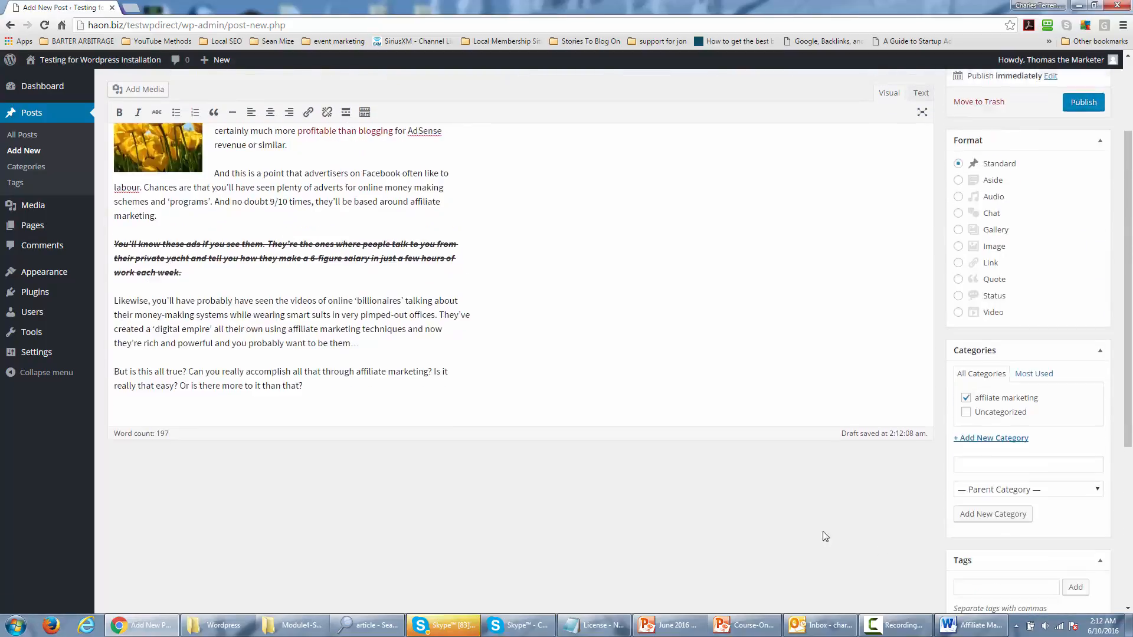
scroll(719, 508, up, 1)
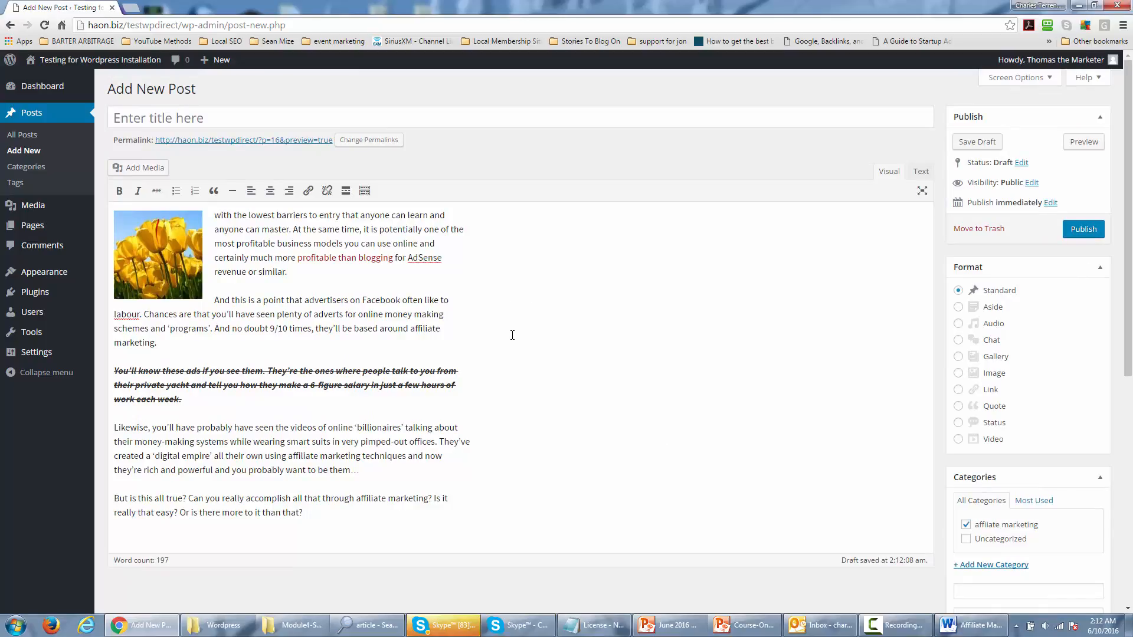
click(1077, 231)
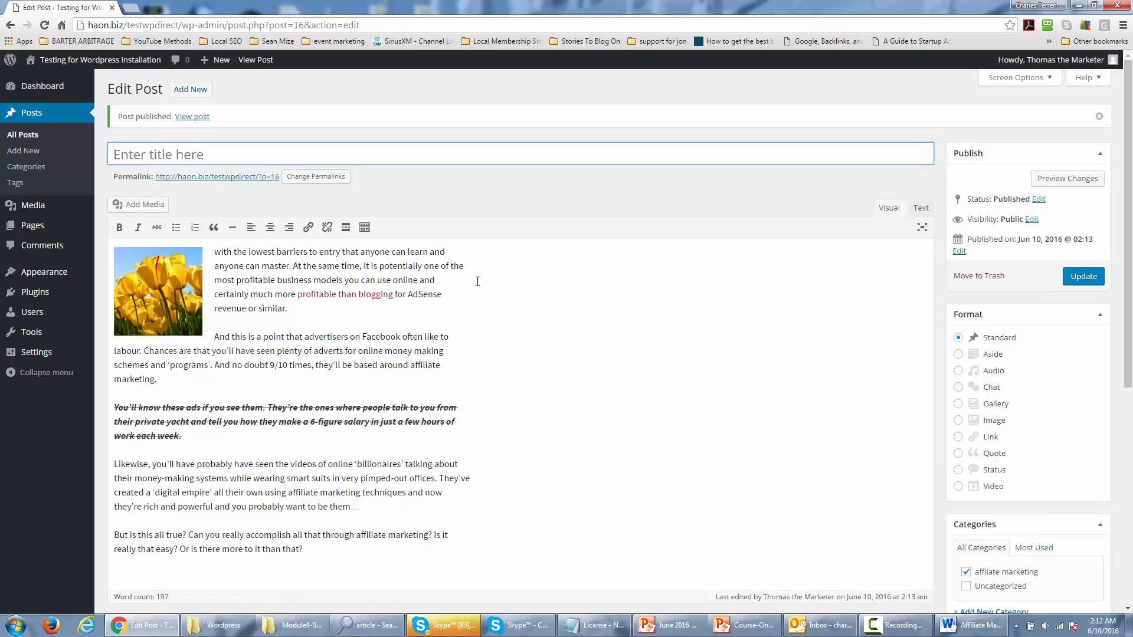
Step: View the published post on the site and check its featured image, category, tags, body text and comment area
click(194, 118)
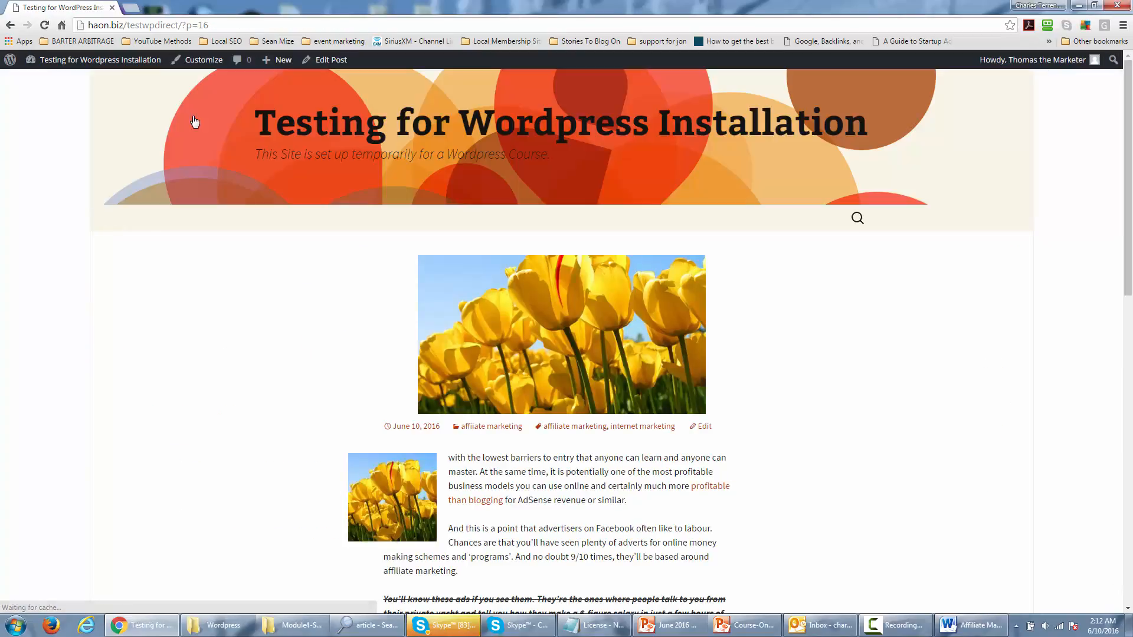
scroll(473, 253, down, 4)
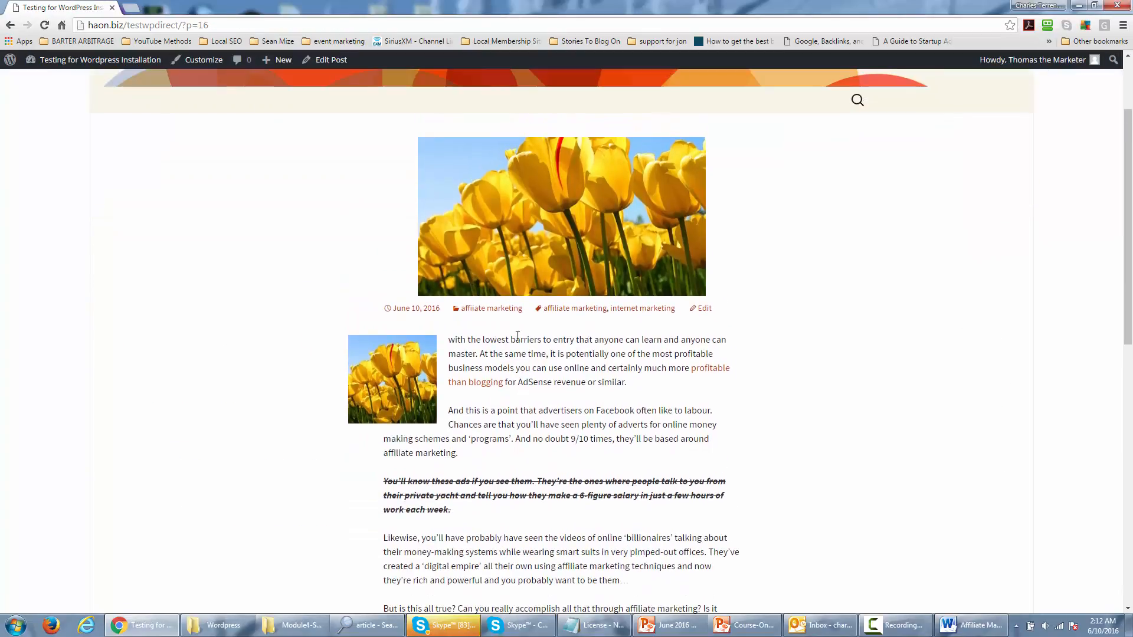
scroll(518, 337, down, 1)
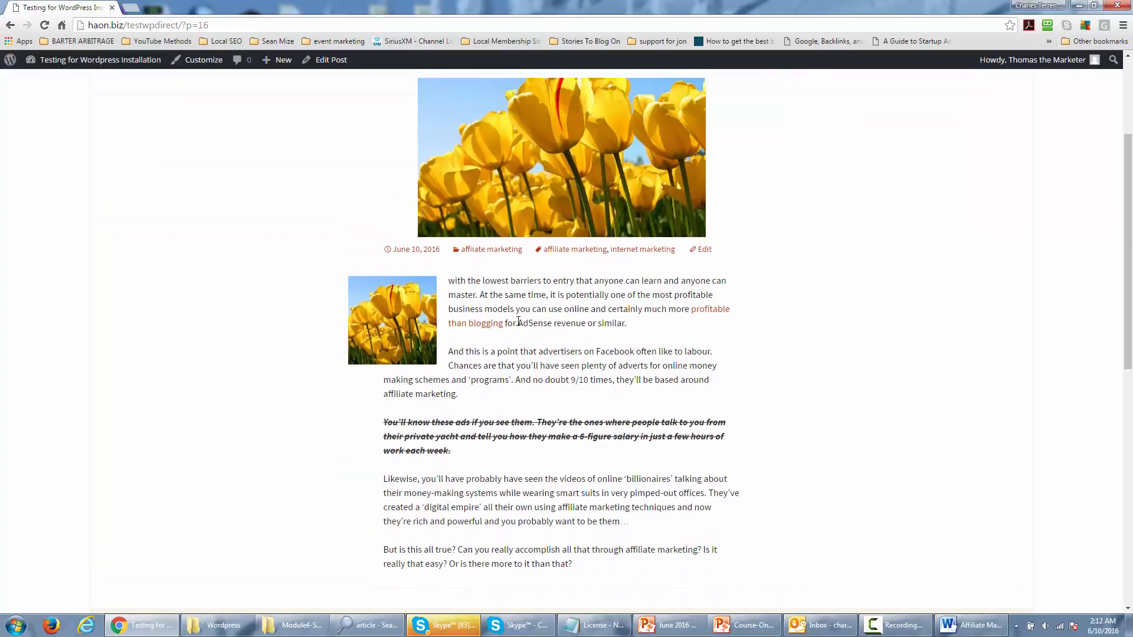
scroll(517, 321, down, 6)
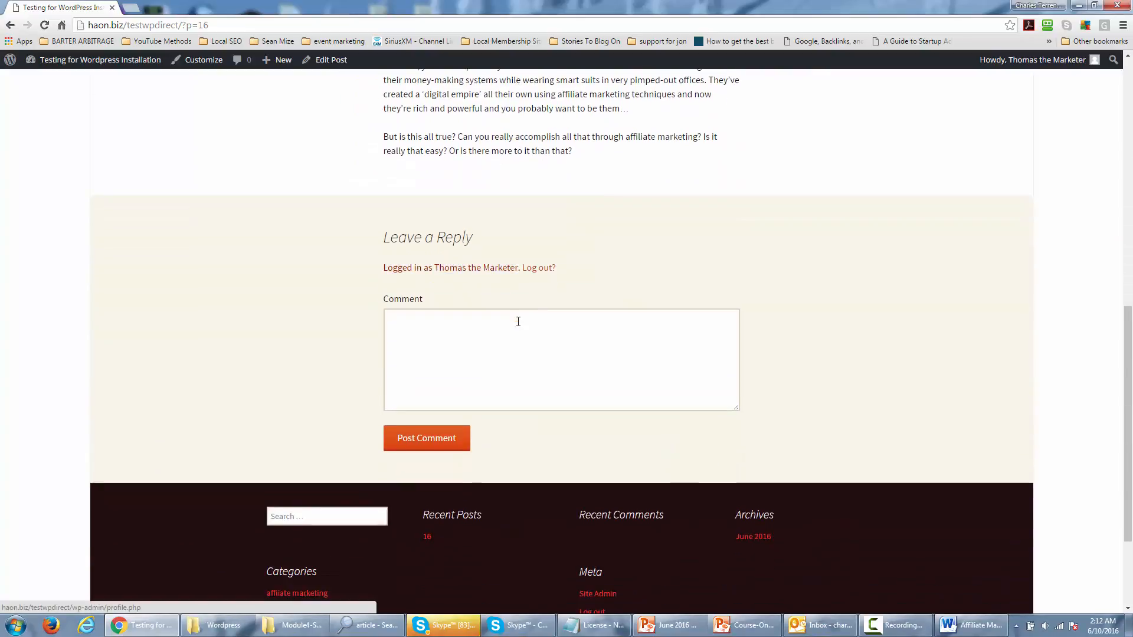
scroll(518, 322, up, 4)
scroll(517, 321, up, 6)
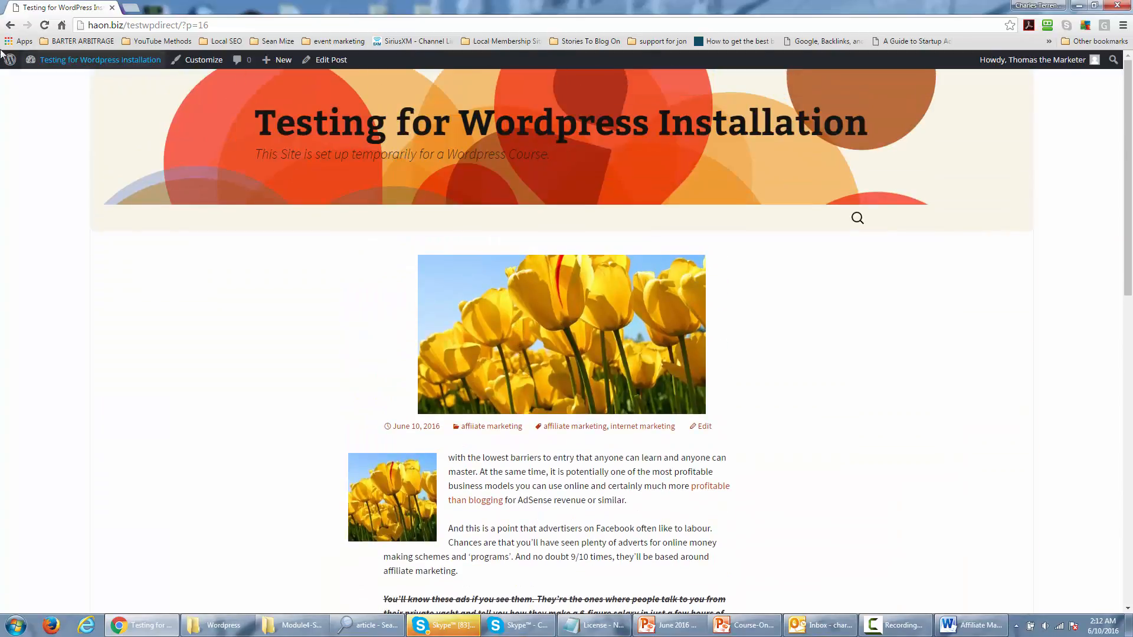
Step: Return to editing the post, give it the title "Flowers and Affiliate Marketing" and update it
click(10, 28)
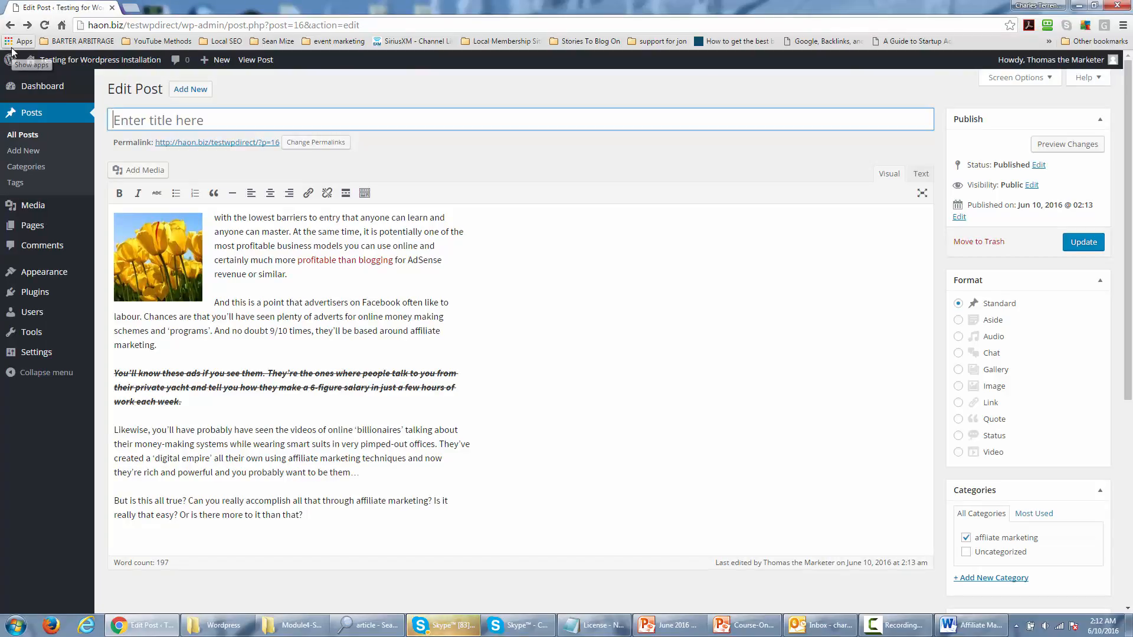
text(Flowers)
key(BackSpace)
text(er)
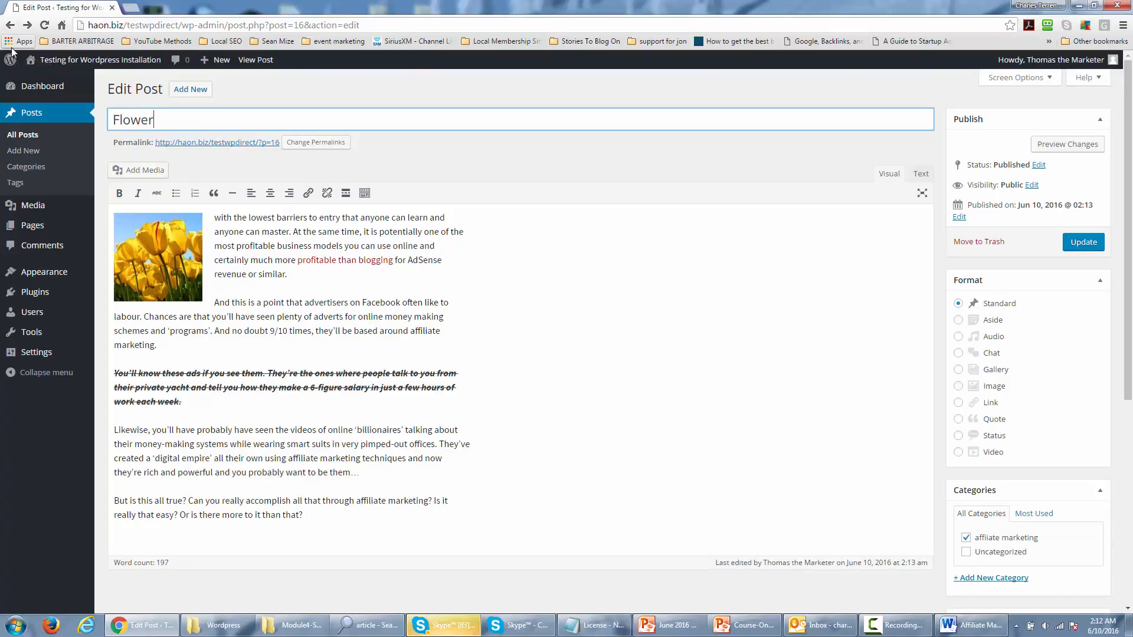
text(s adn)
key(BackSpace)
key(BackSpace)
key(BackSpace)
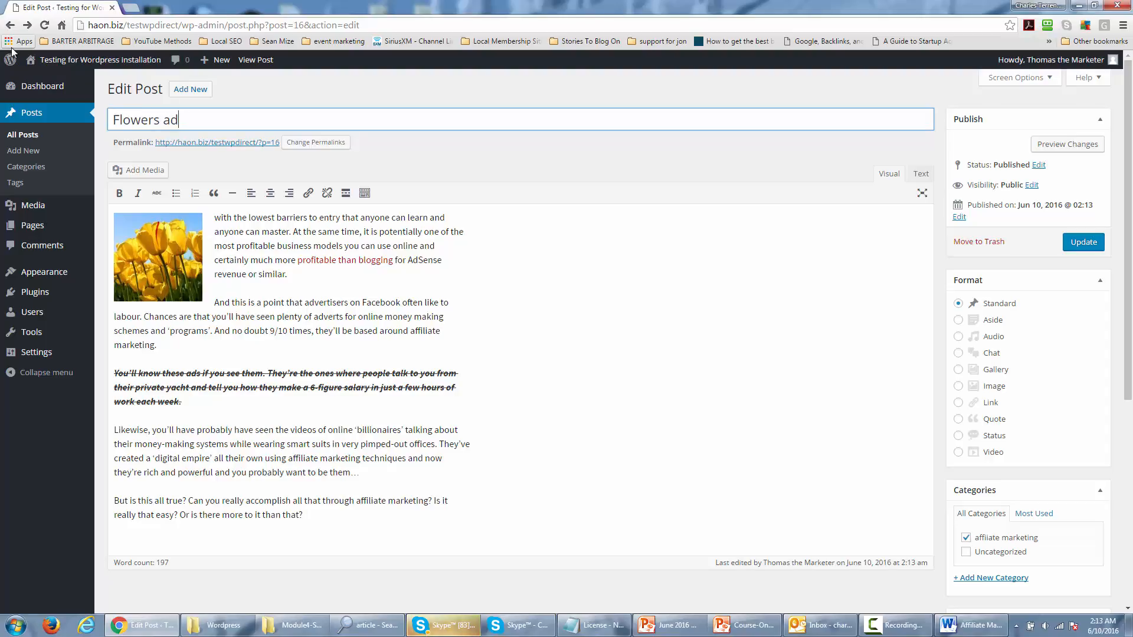
text(nd Affilia)
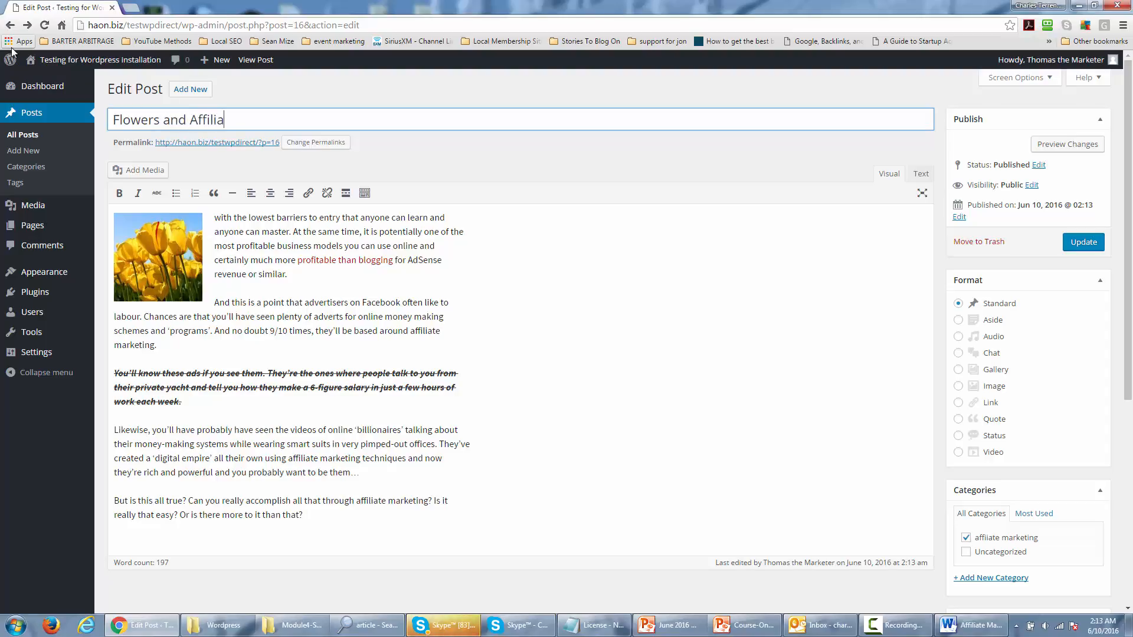
text(te Marketing)
click(1085, 254)
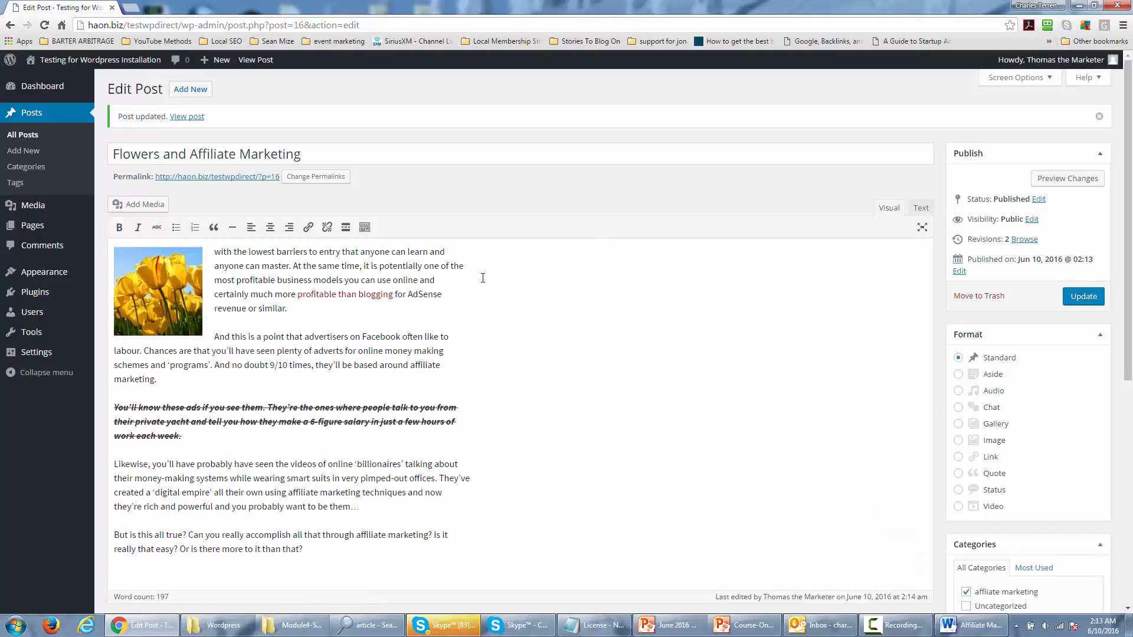
Step: Show the additional formatting options and underline the first line, "with the lowest barriers to entry that anyone can learn and"
scroll(483, 278, down, 2)
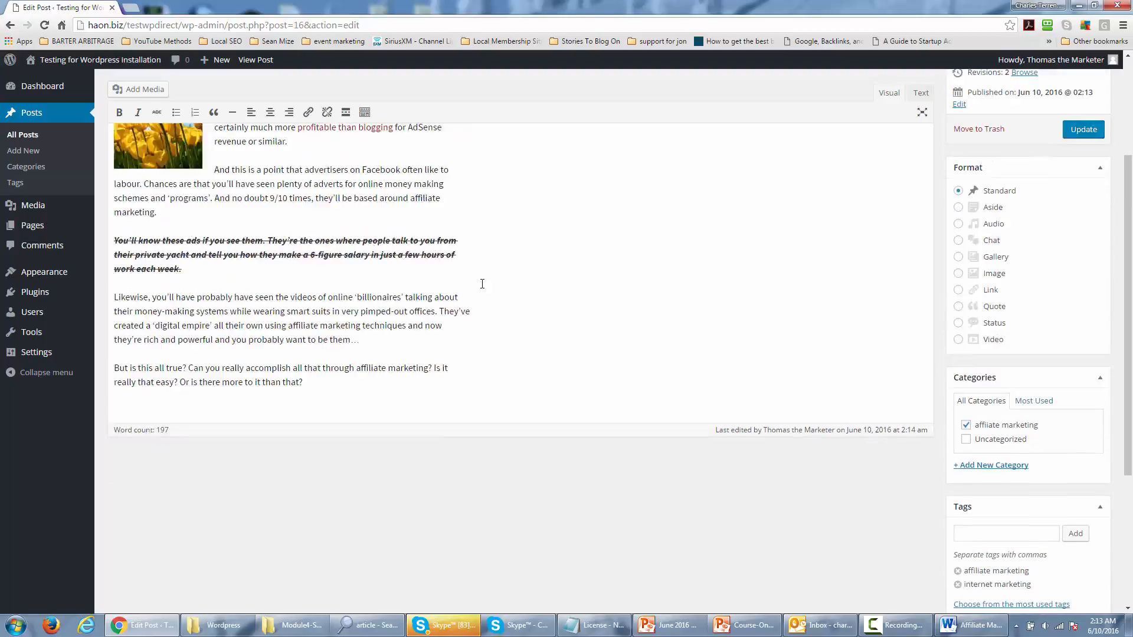
scroll(484, 285, up, 3)
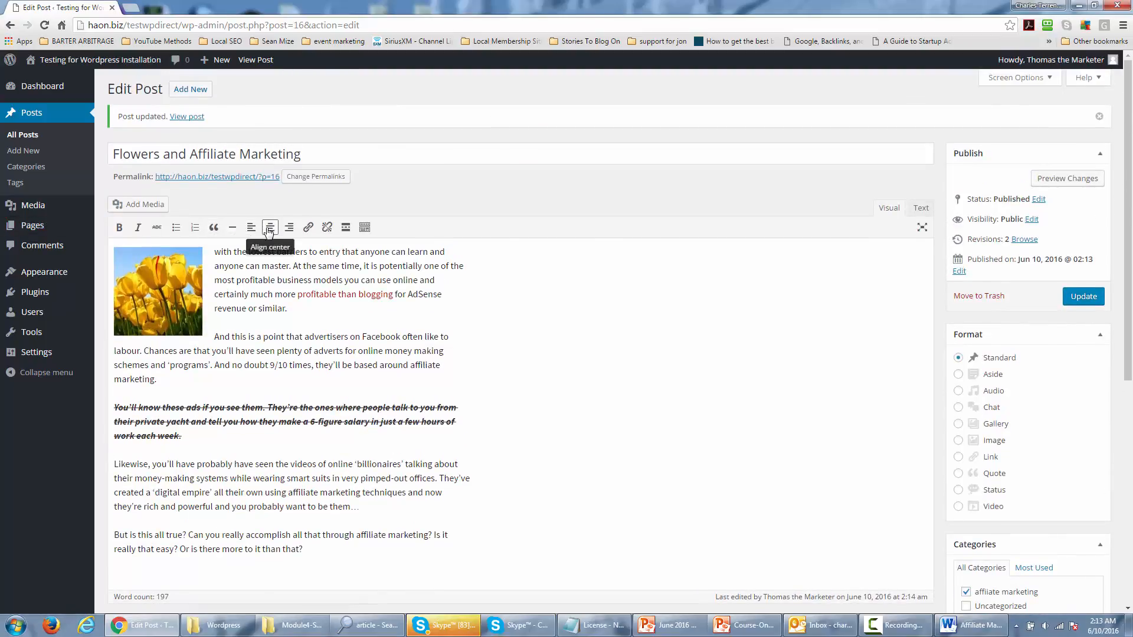
click(365, 229)
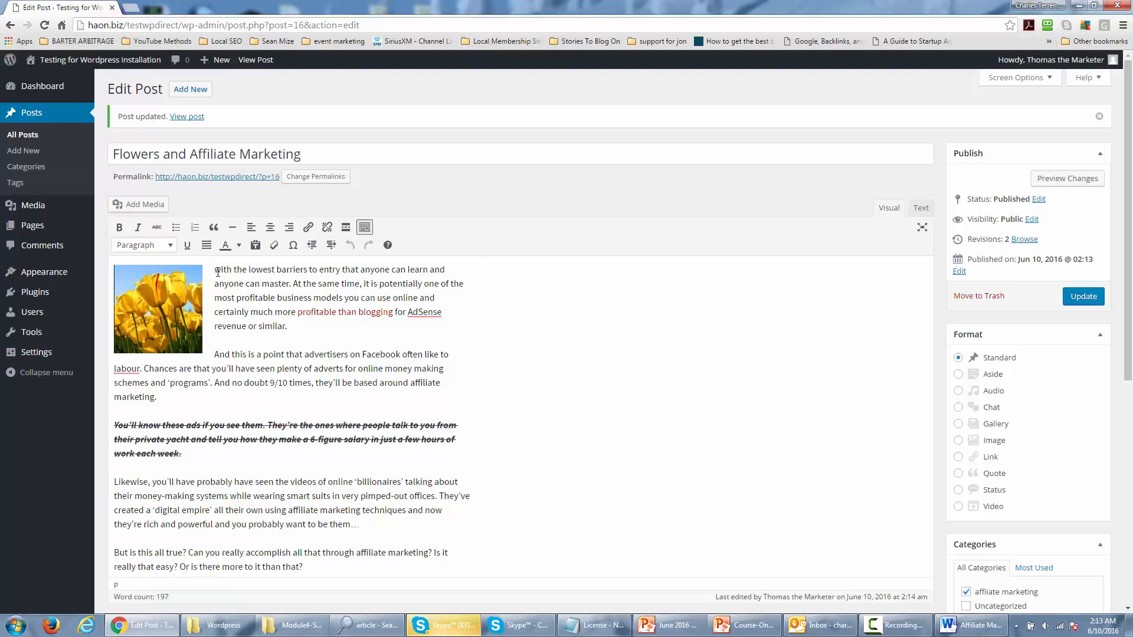
drag(216, 270, 452, 274)
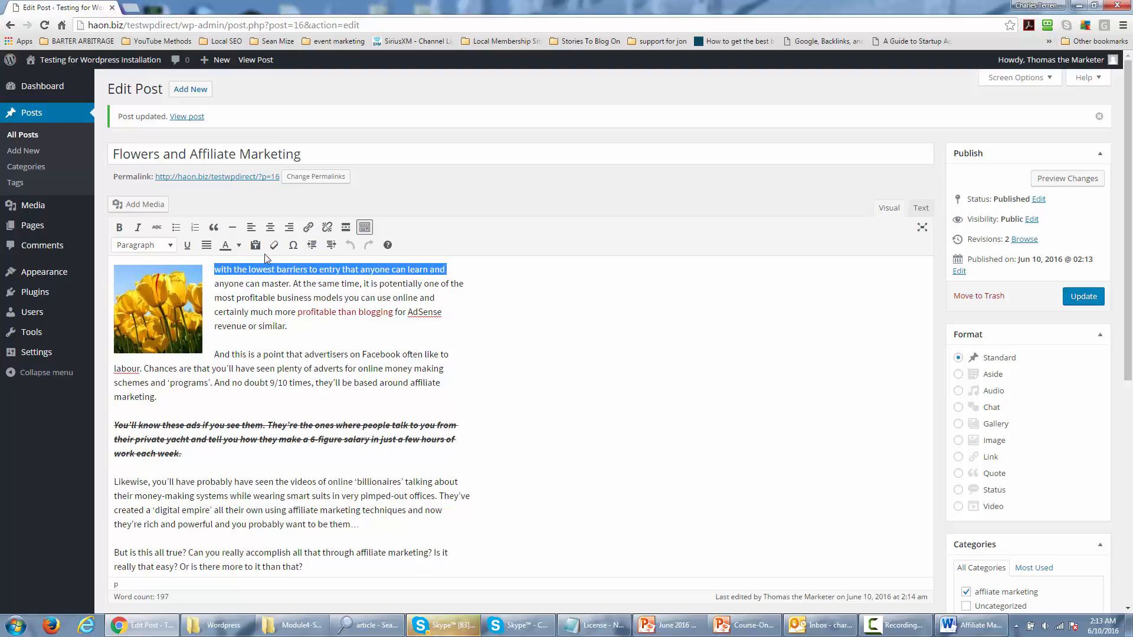
click(187, 245)
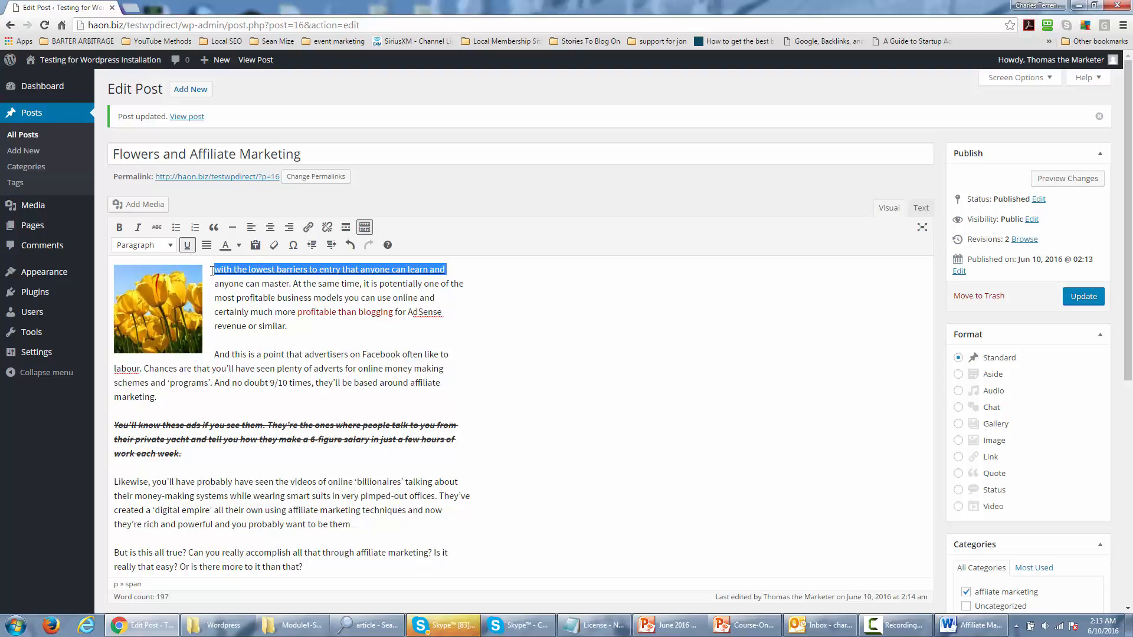
Step: Color the underlined first line of the post red
click(240, 246)
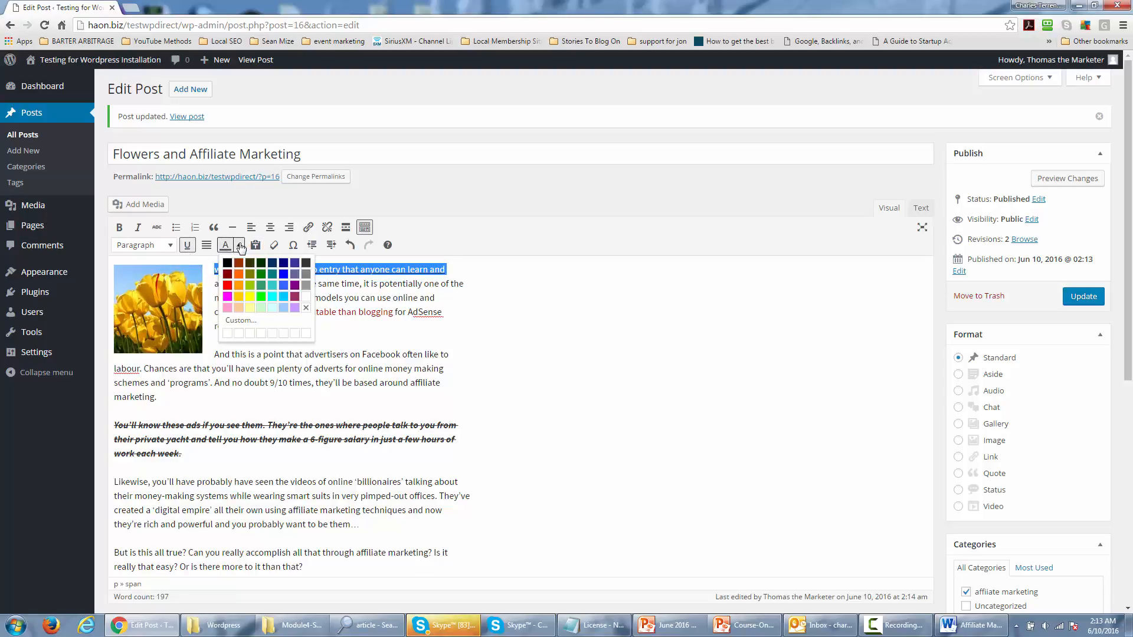
click(228, 286)
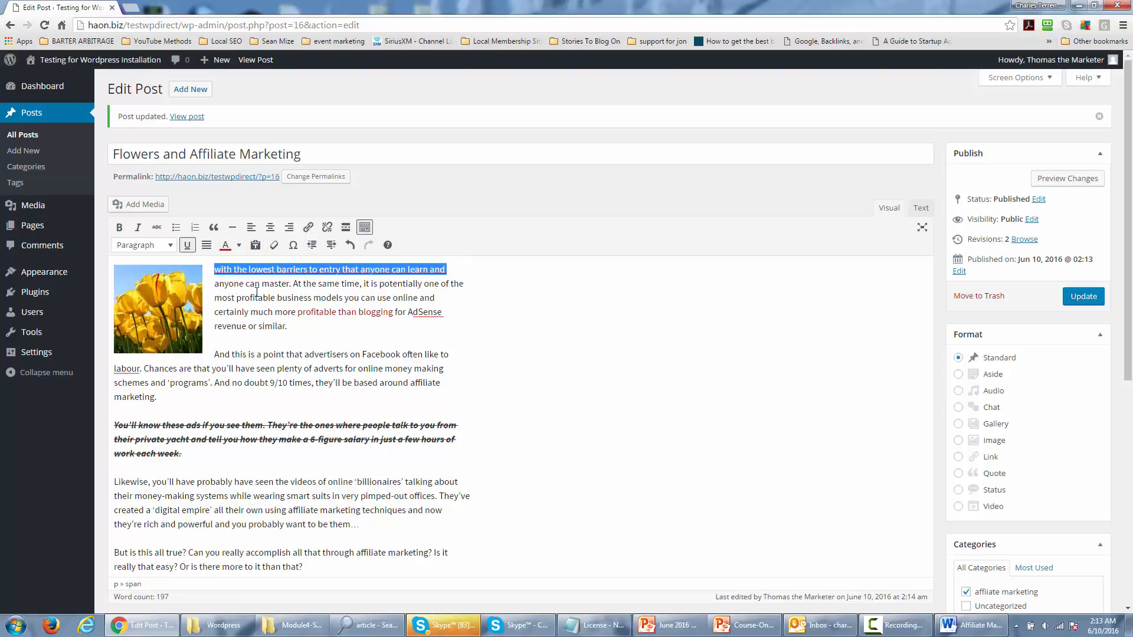
click(268, 295)
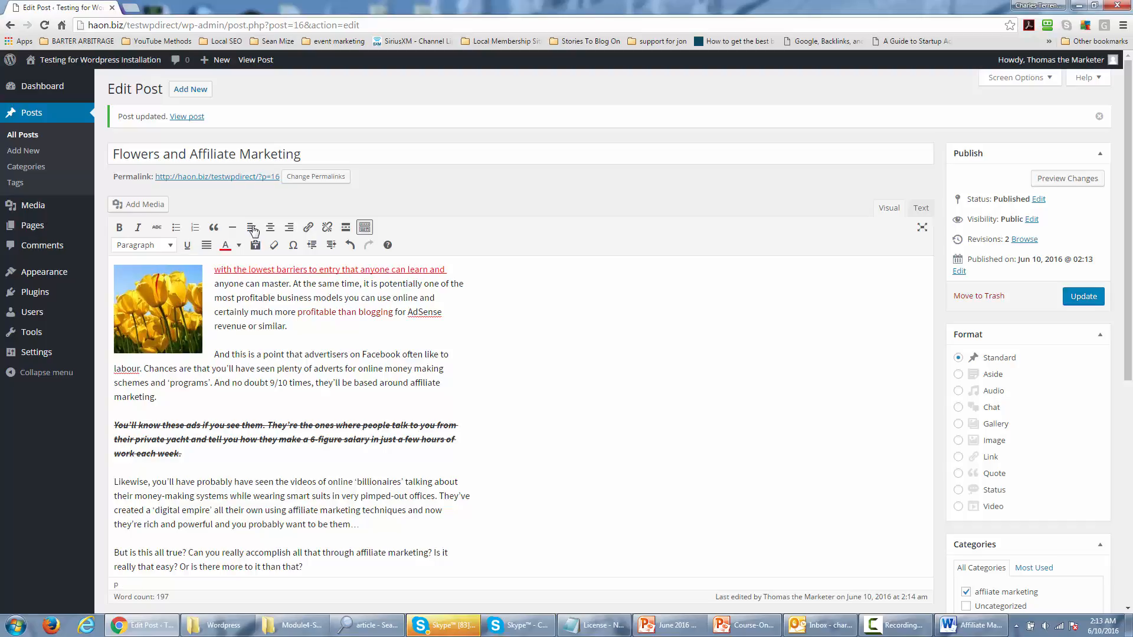
Step: Change the text color of the underlined first line to blue
drag(214, 269, 474, 269)
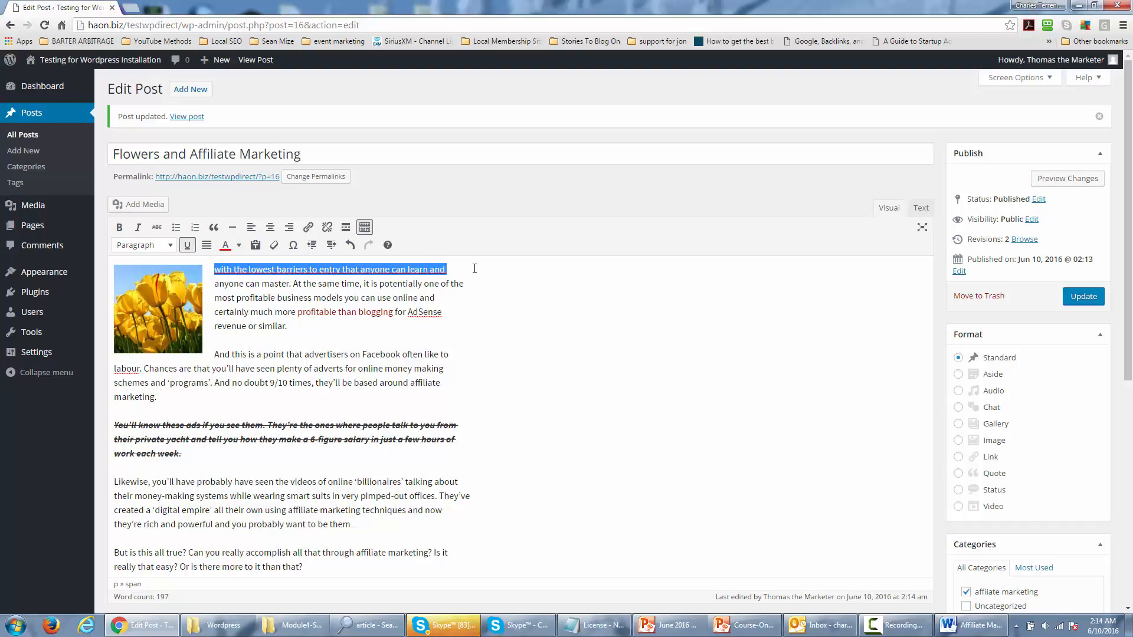
click(239, 245)
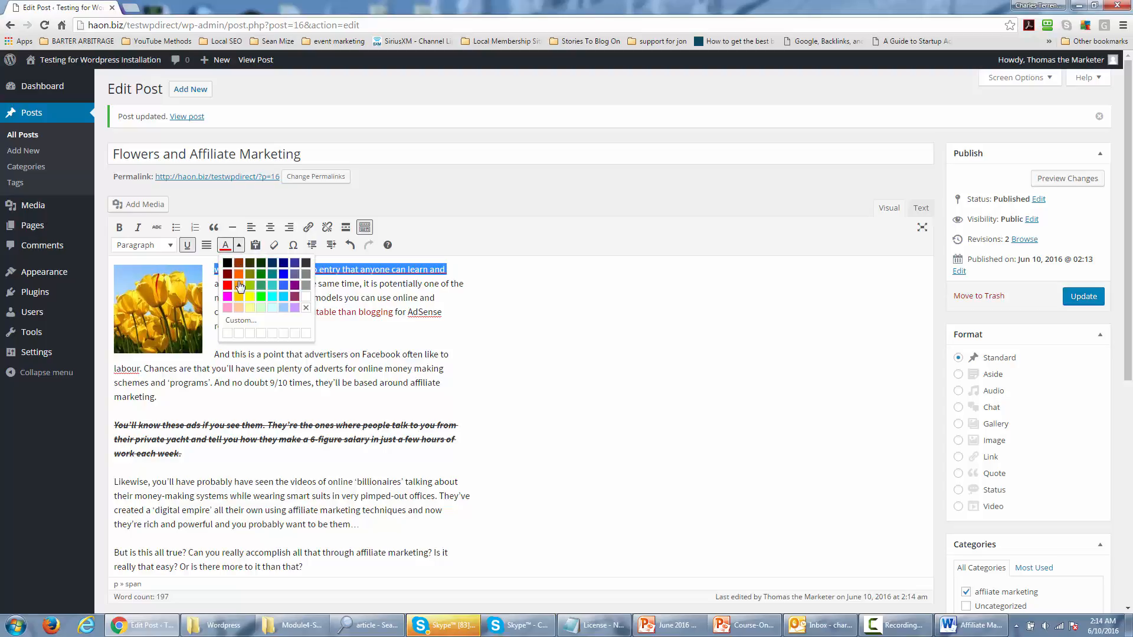
click(282, 275)
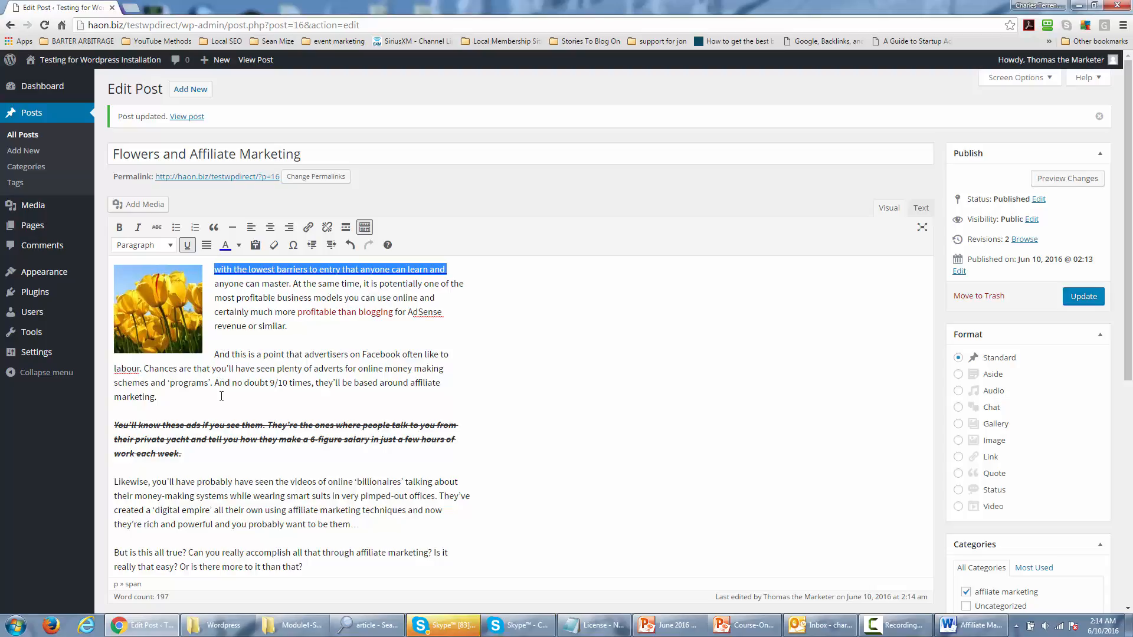
Step: Look through the heading styles available for the second paragraph, "And this is a point that advertisers…", and keep the Paragraph format
drag(217, 356, 222, 395)
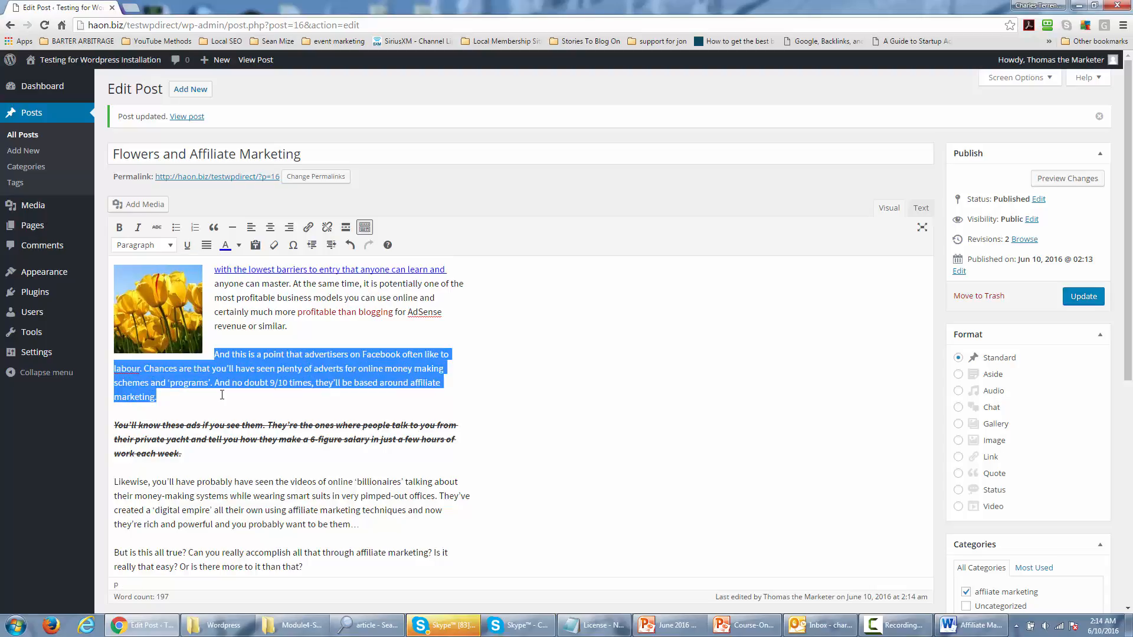
click(171, 246)
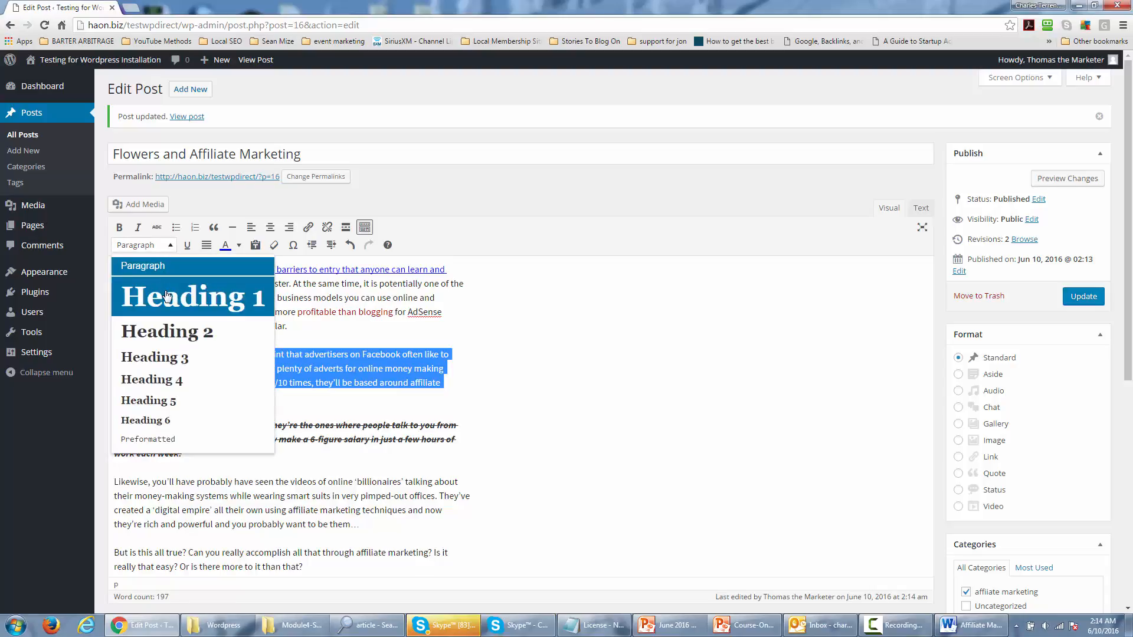
scroll(160, 350, down, 1)
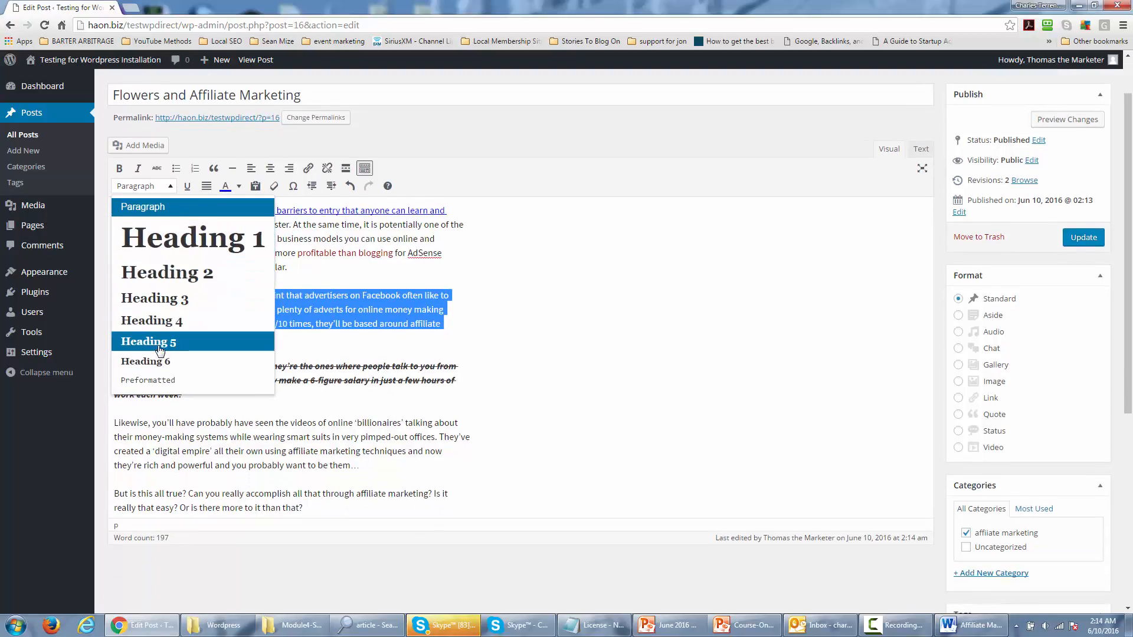
click(147, 210)
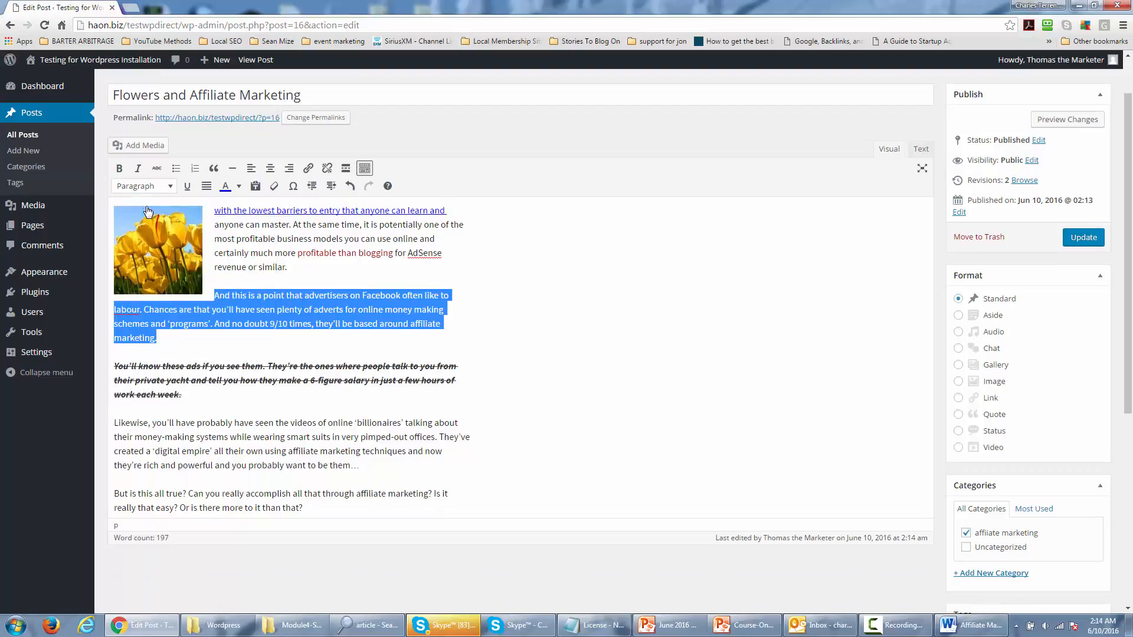
click(294, 292)
Step: Update the post and review the published page down to the comment section
scroll(267, 311, up, 1)
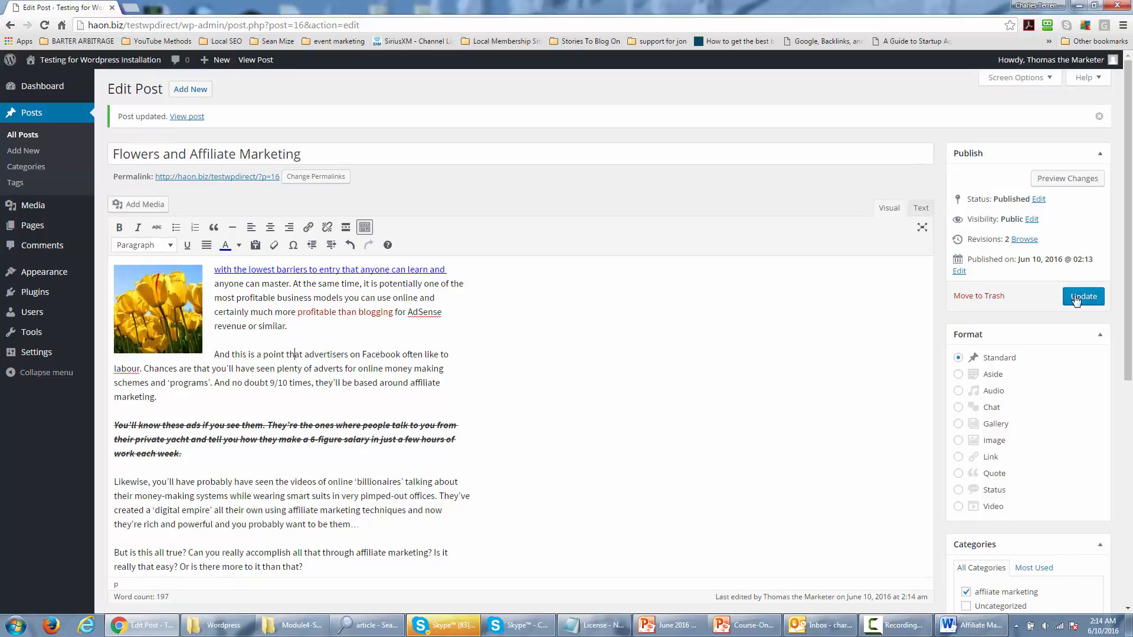
click(1075, 301)
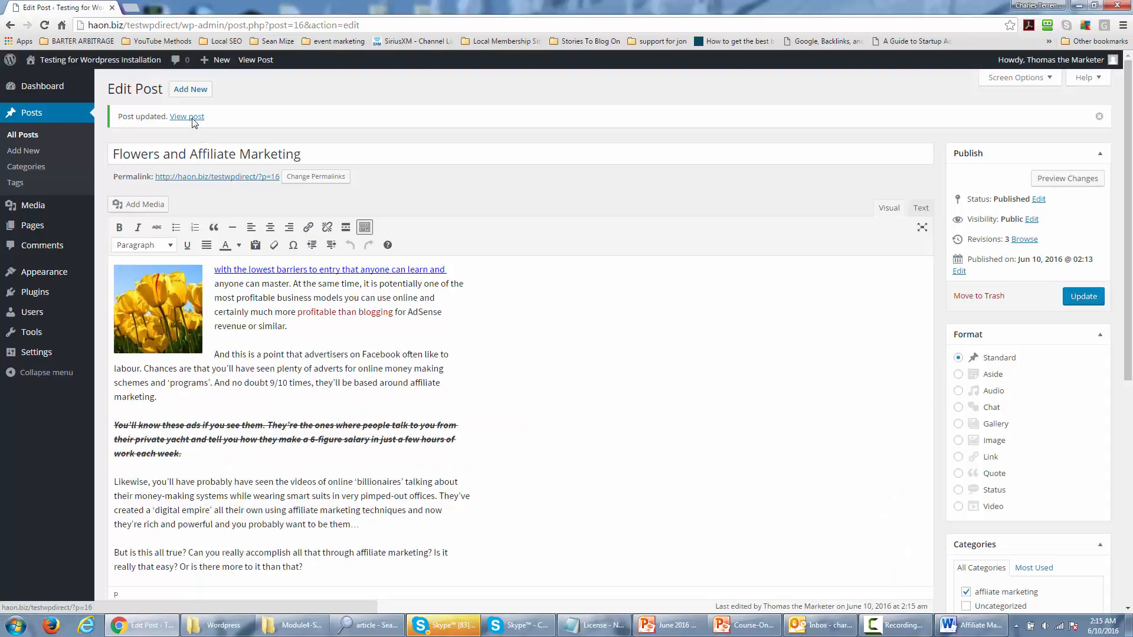
click(186, 117)
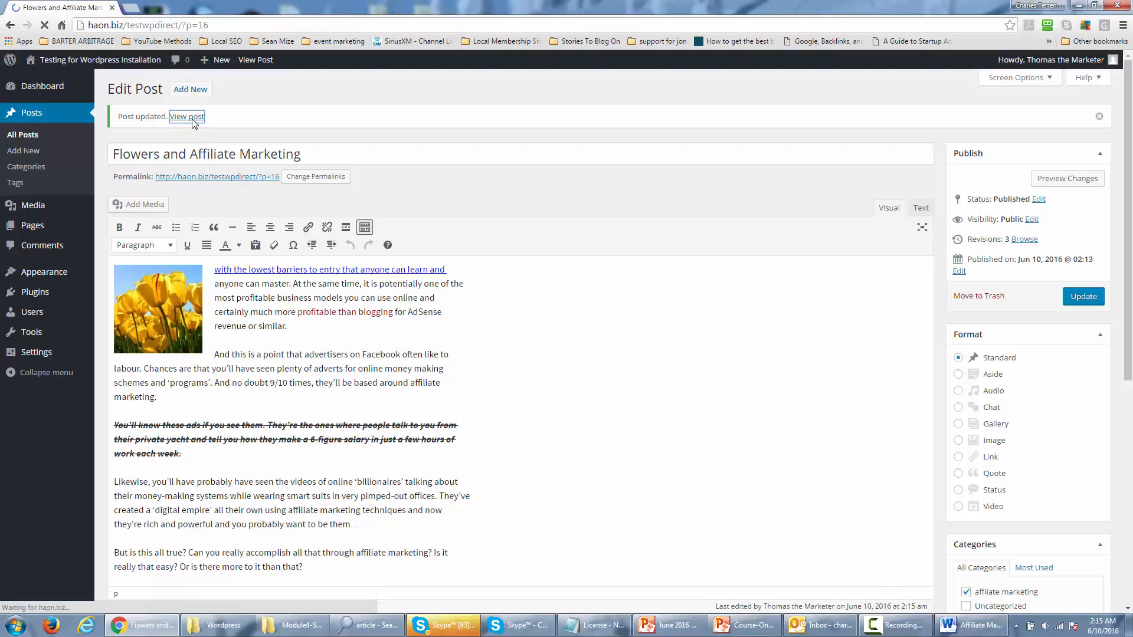
scroll(236, 214, down, 5)
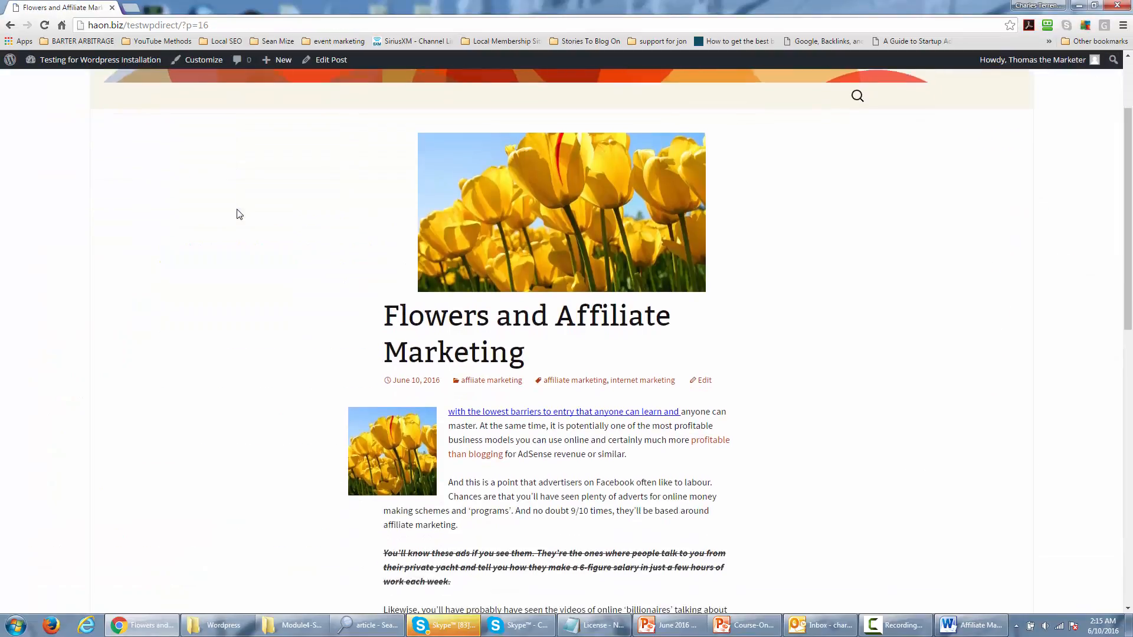
scroll(239, 214, down, 2)
scroll(239, 213, up, 7)
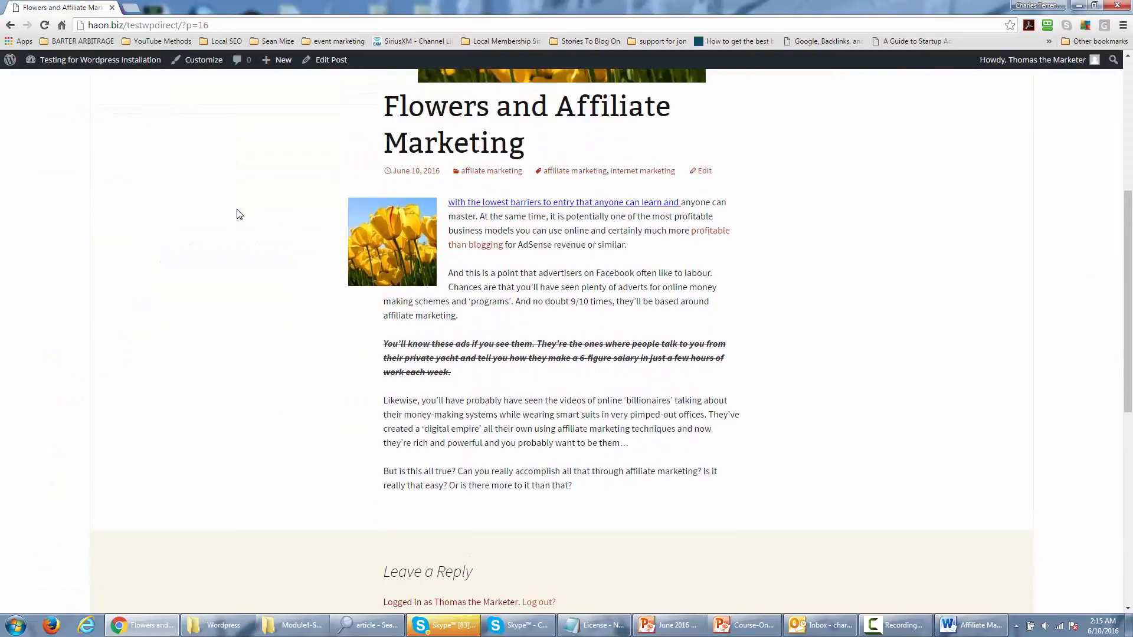
Step: Return to editing the post, give it the title "Affiliate Marketing Flowers" and update it
key(alt+Left)
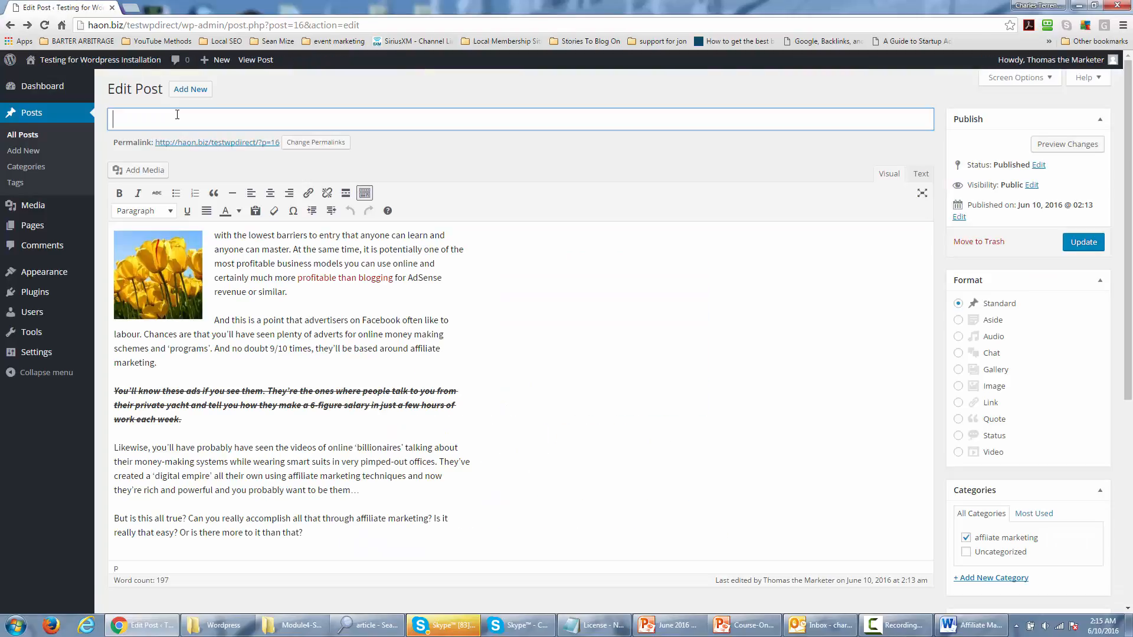
text(Affiliate Marketing Flowers)
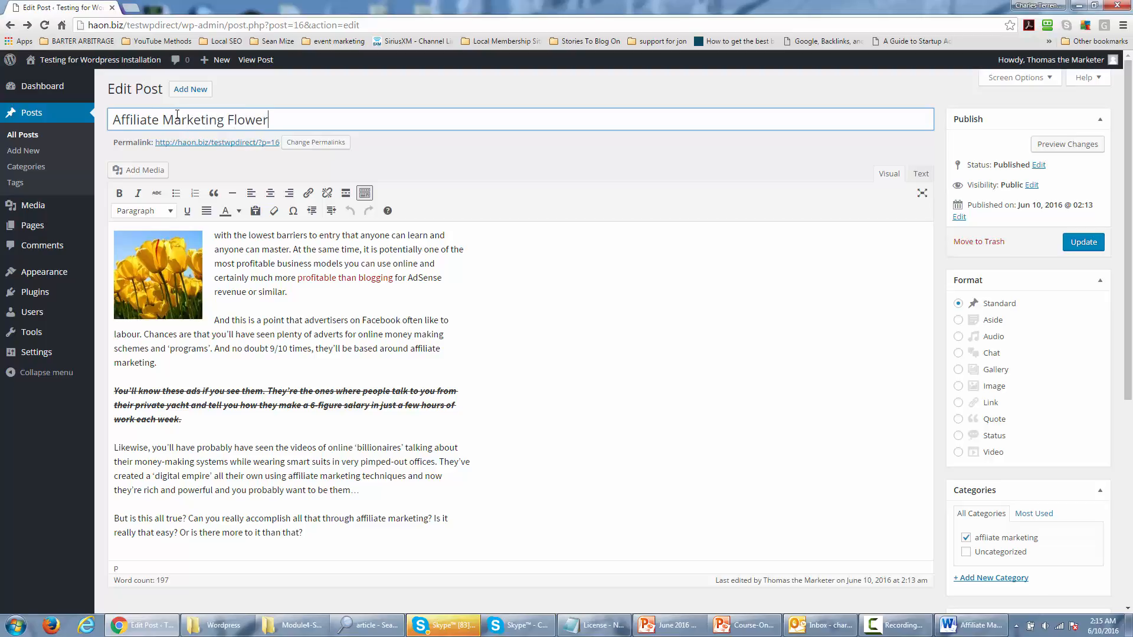
click(1083, 242)
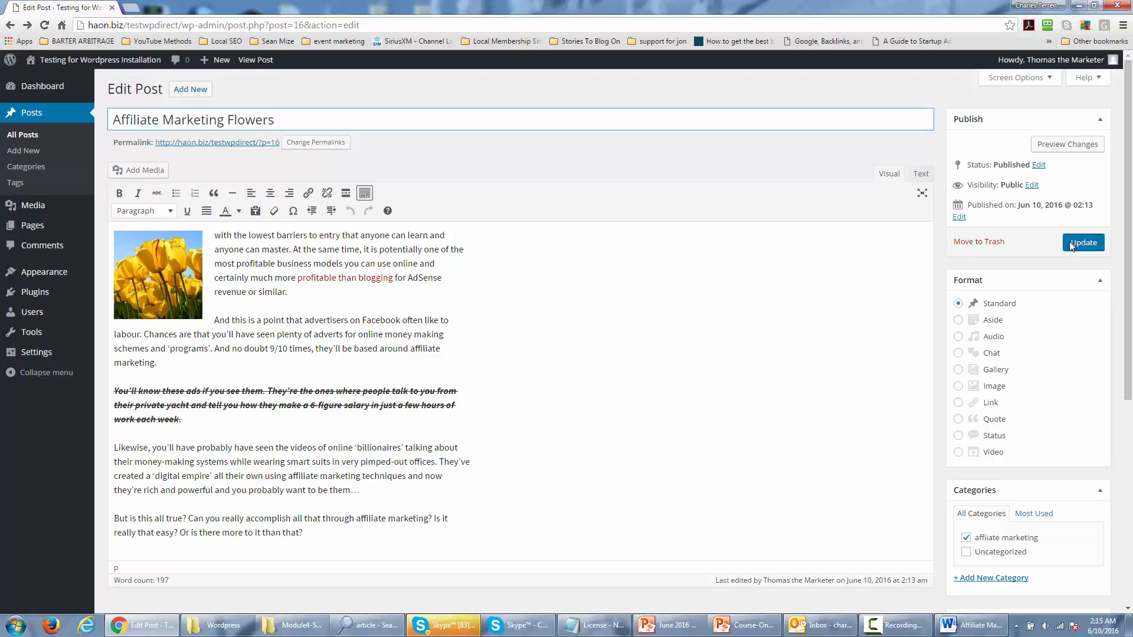